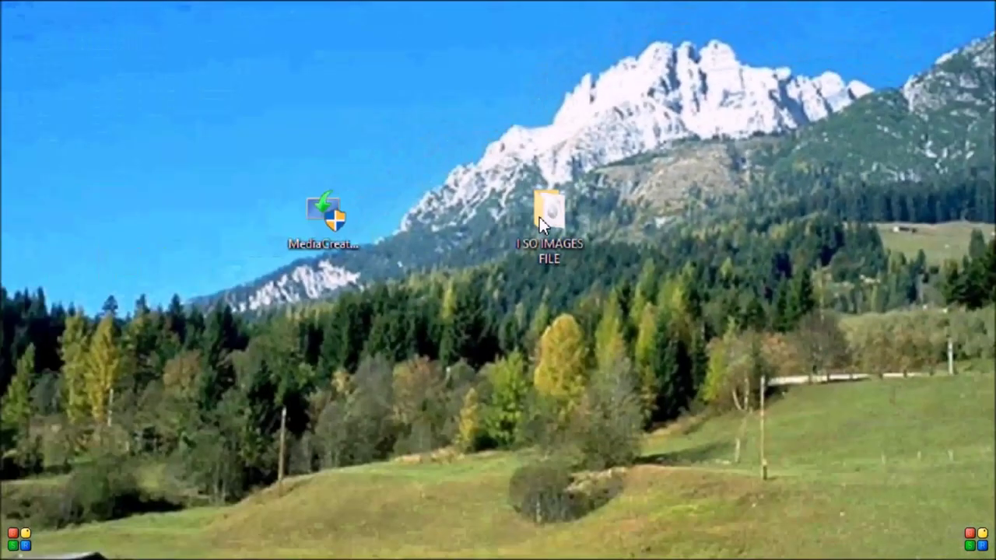
- Check the file properties of the J_CENA_X64FREV_EN-US_DV5 disc image in the I SO IMAGES FILE folder
double_click(420, 257)
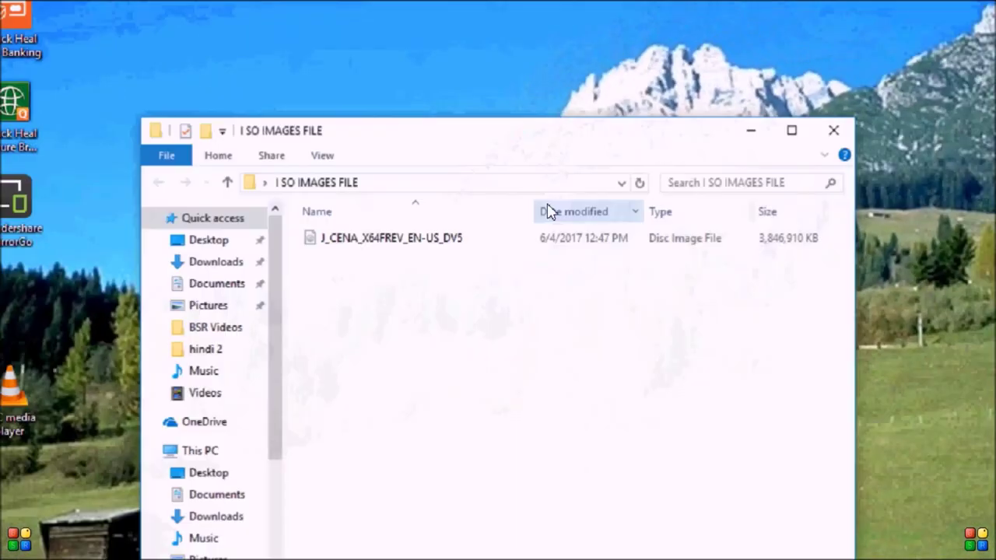
left_click(359, 239)
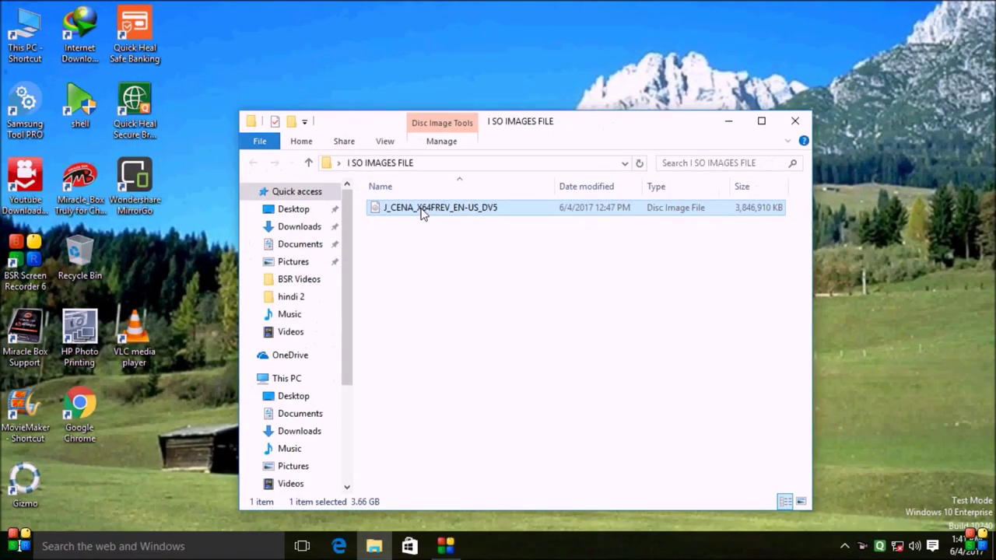
right_click(421, 212)
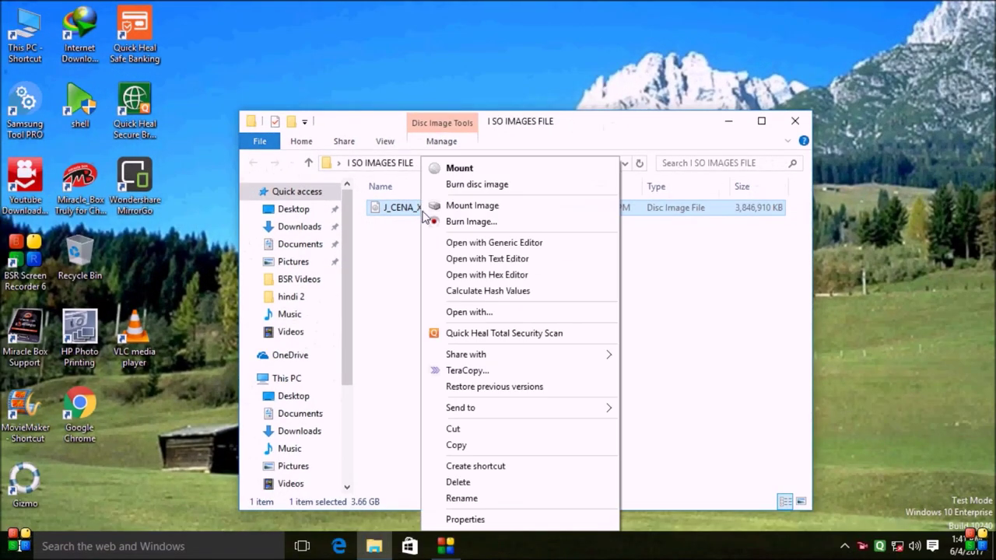
left_click(476, 517)
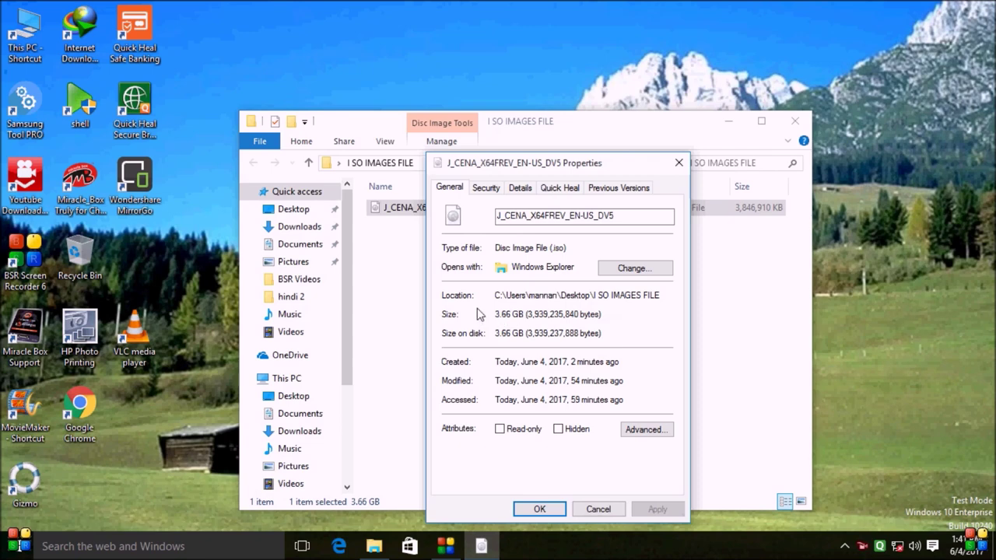
left_click(599, 508)
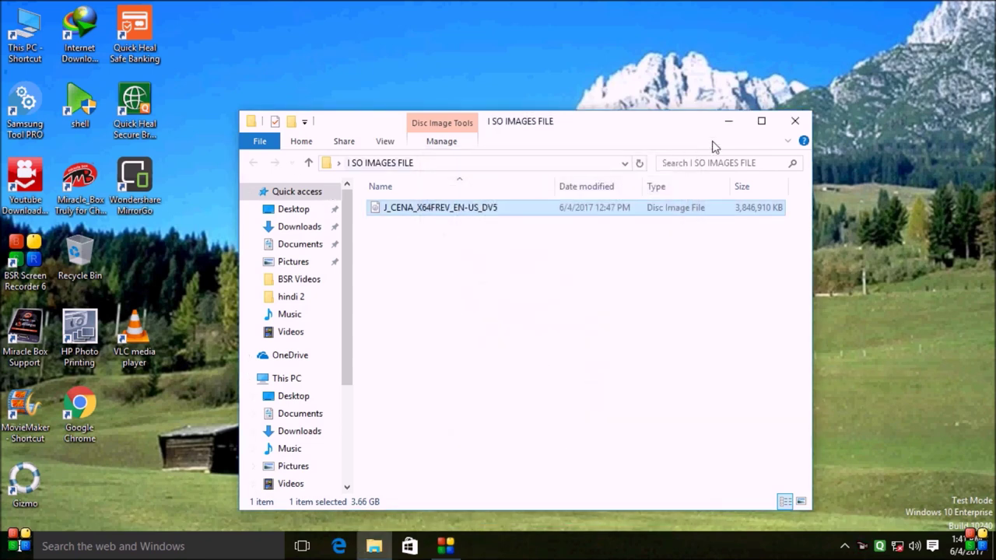
left_click(797, 120)
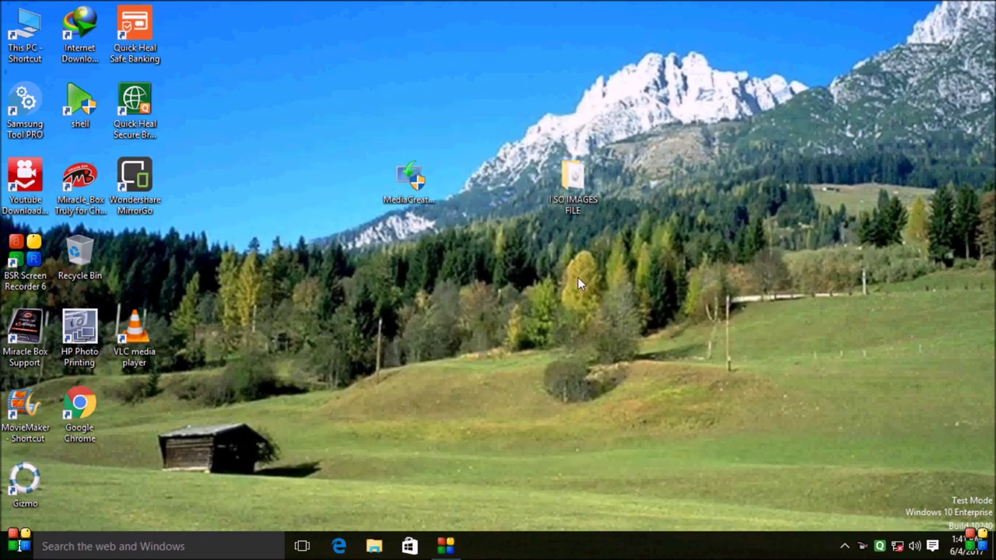
- View the contents of the I SO IMAGES FILE desktop folder once more and close it
mouse_move(582, 205)
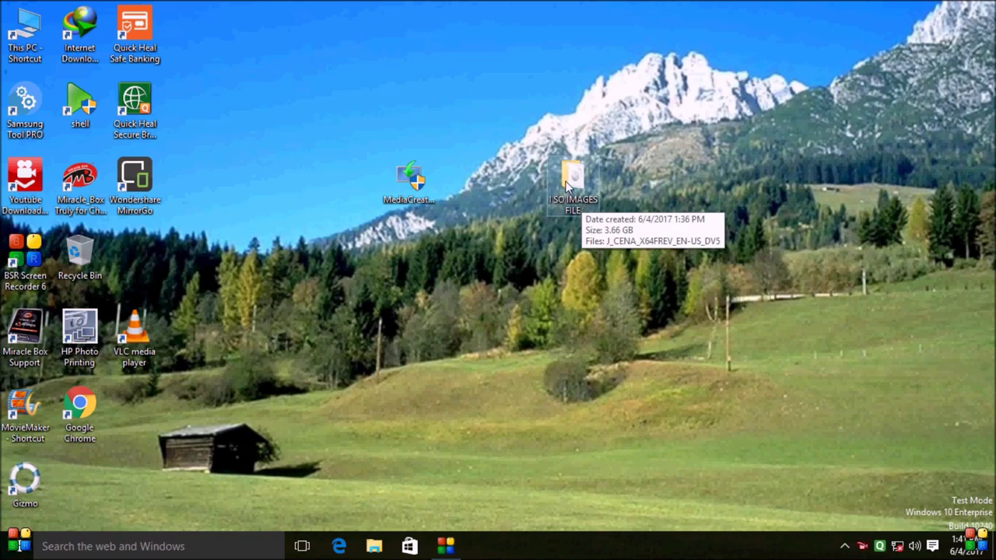
left_click_drag(518, 149, 609, 221)
left_click(588, 264)
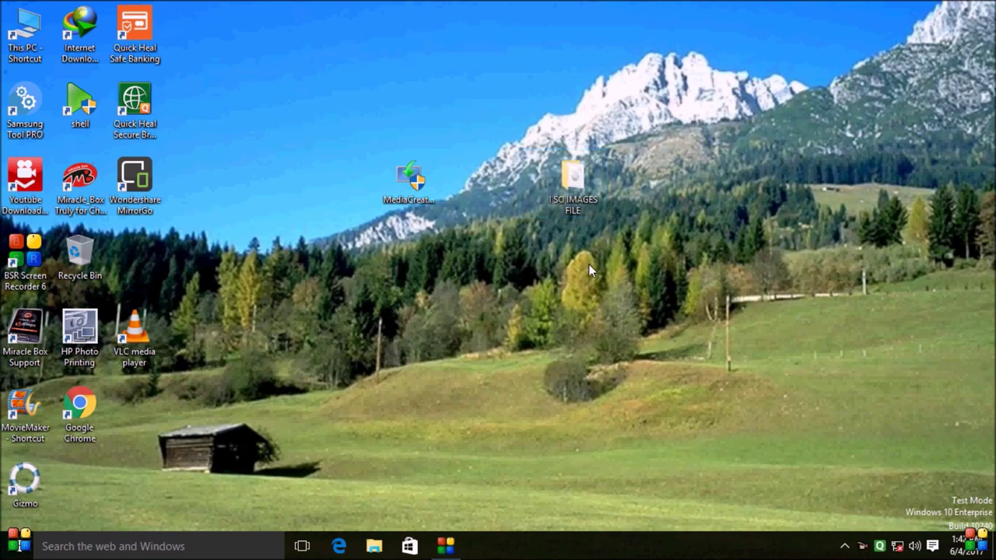
left_click_drag(553, 179, 599, 227)
double_click(574, 177)
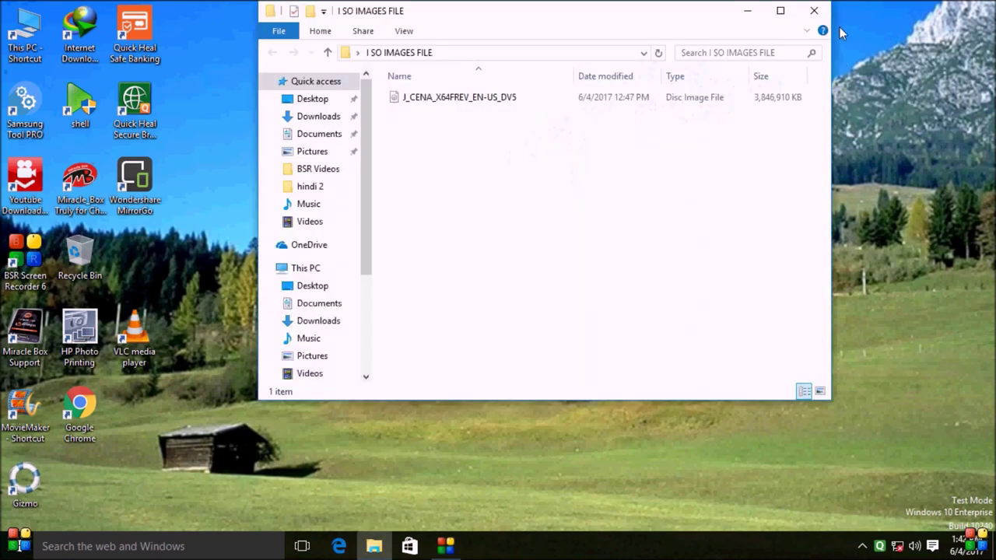
left_click(814, 11)
left_click_drag(511, 92, 615, 249)
left_click(584, 281)
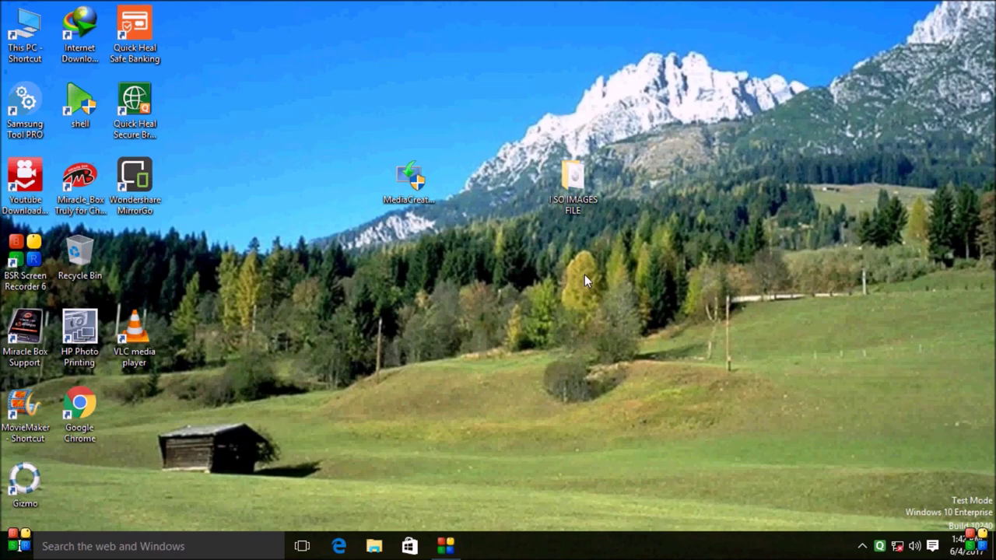
left_click_drag(356, 127, 416, 198)
double_click(416, 199)
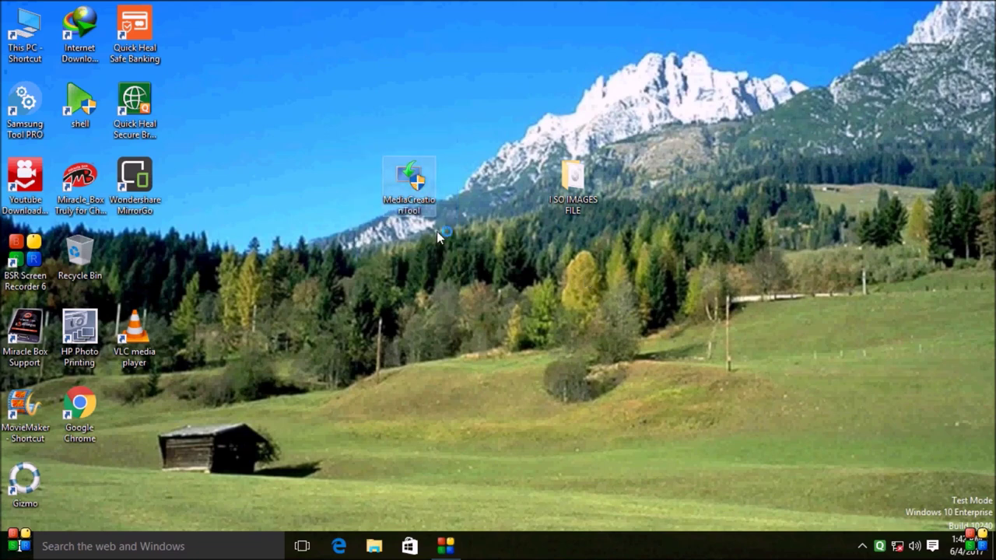
right_click(434, 194)
left_click(404, 241)
left_click_drag(337, 101, 449, 247)
mouse_move(412, 211)
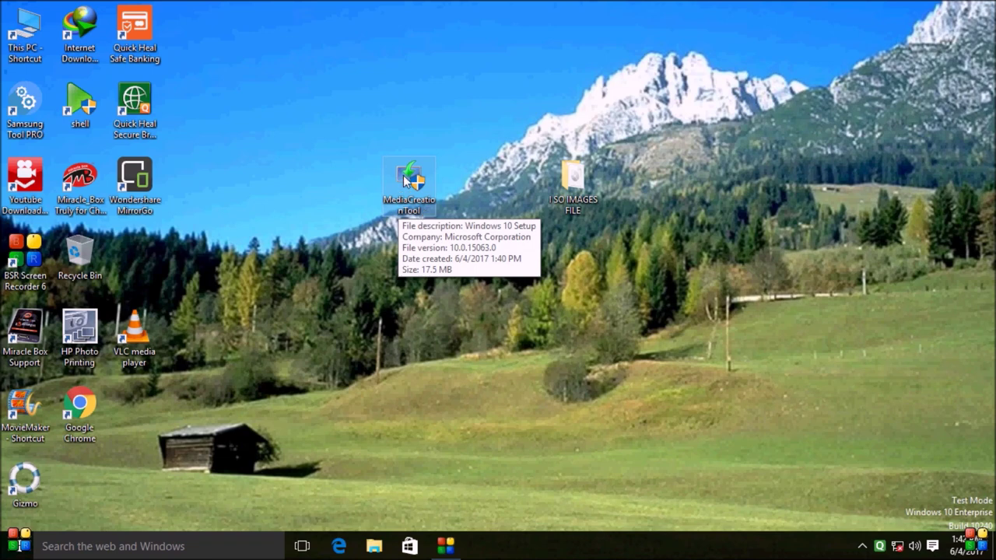
left_click_drag(366, 138, 449, 231)
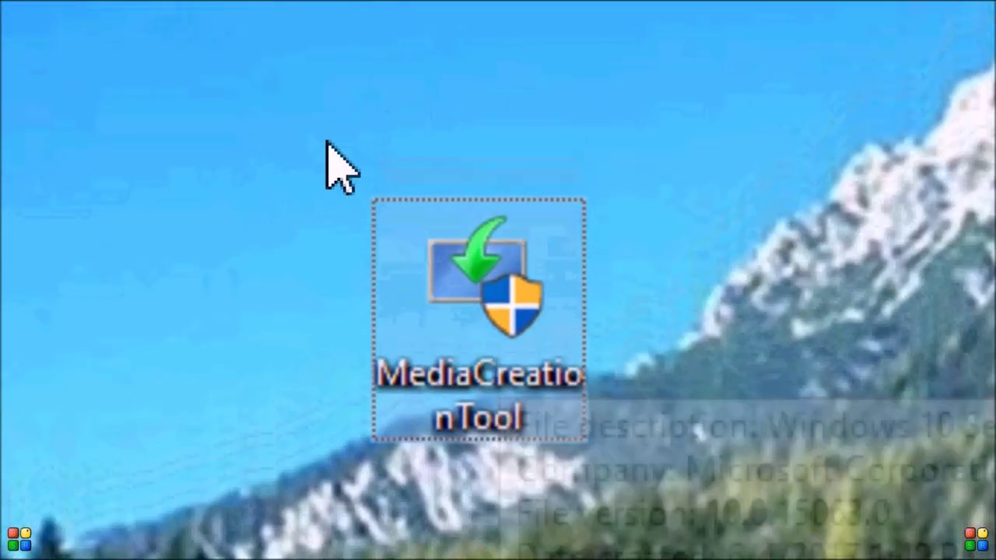
left_click_drag(452, 186, 517, 277)
left_click_drag(424, 365, 662, 550)
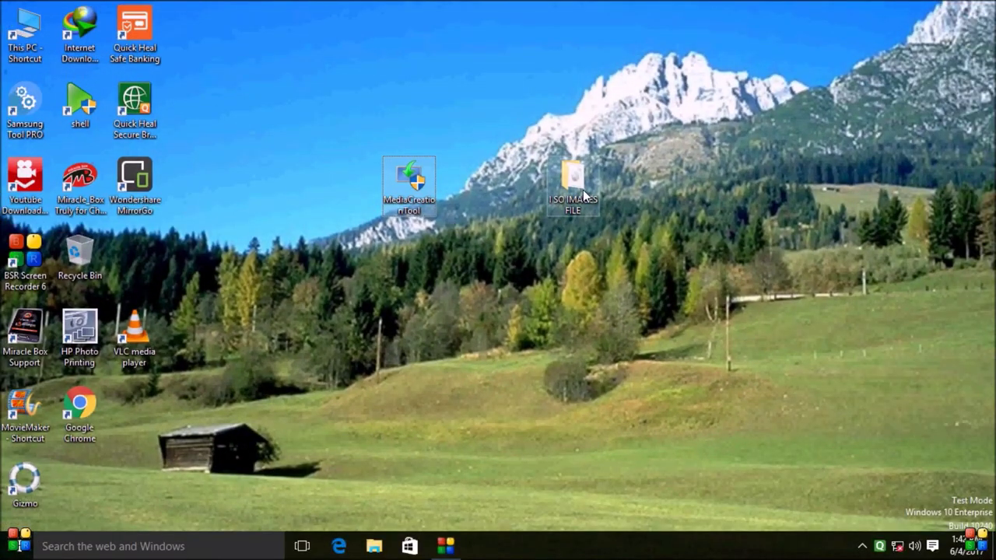
left_click_drag(728, 243, 584, 196)
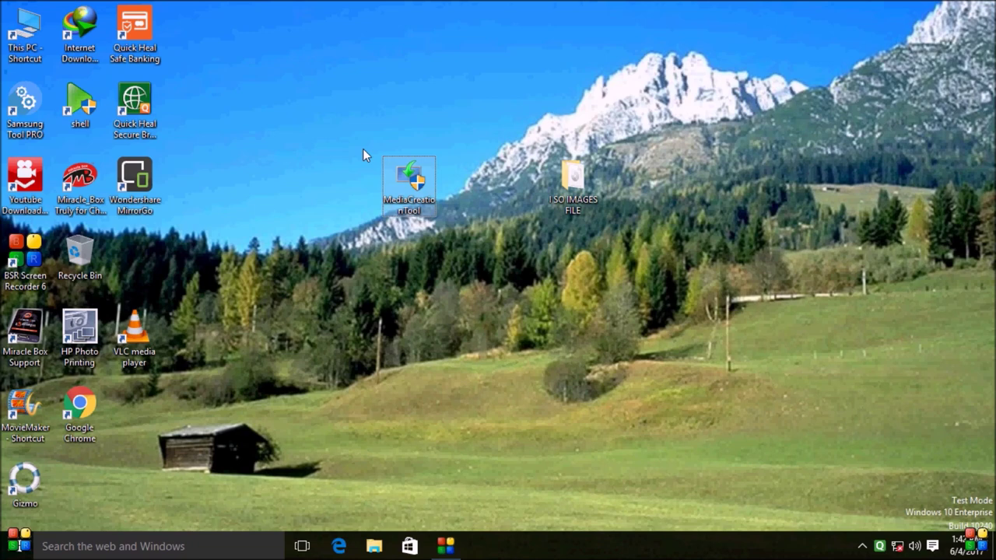
left_click_drag(358, 131, 460, 246)
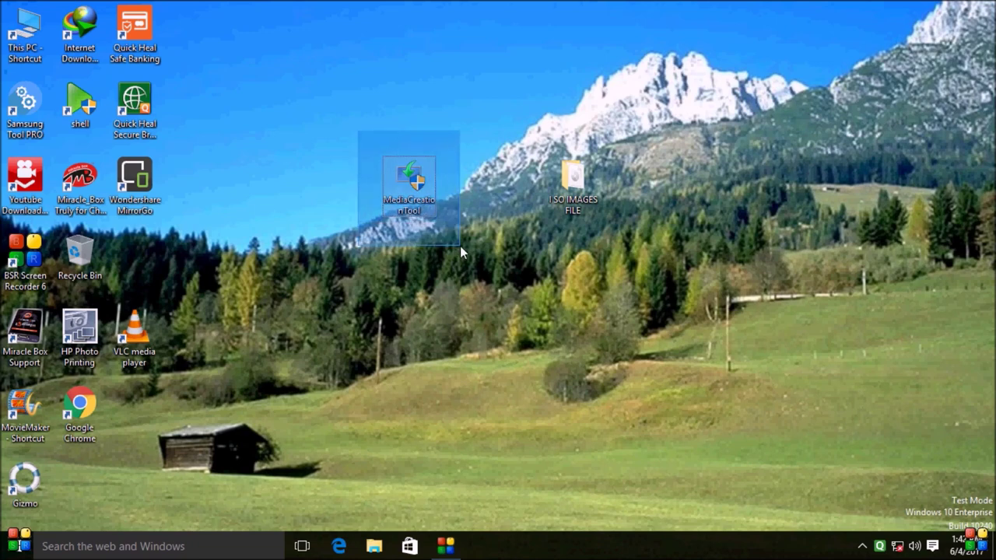
left_click_drag(334, 122, 440, 229)
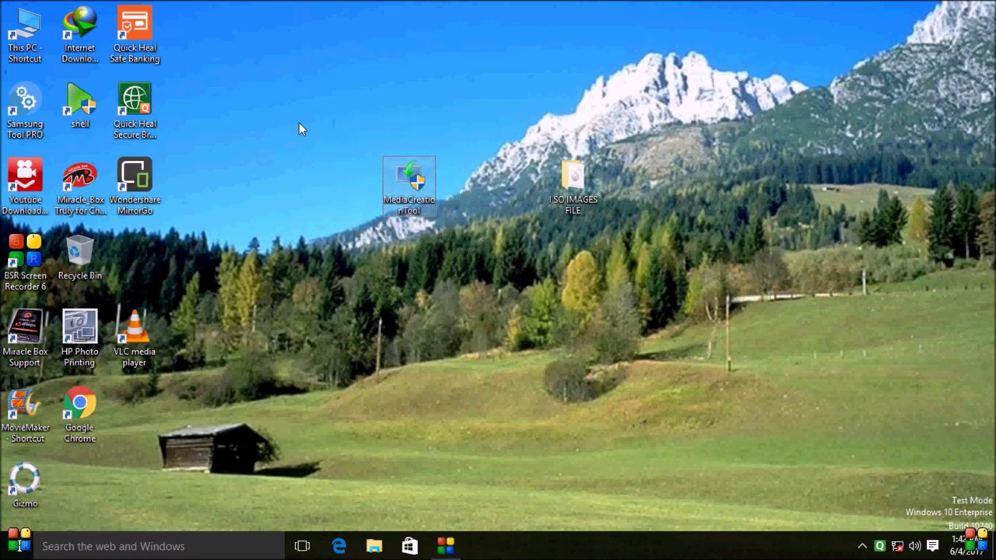
left_click_drag(344, 164, 453, 268)
left_click_drag(316, 103, 450, 243)
left_click_drag(342, 110, 456, 249)
left_click_drag(338, 110, 460, 258)
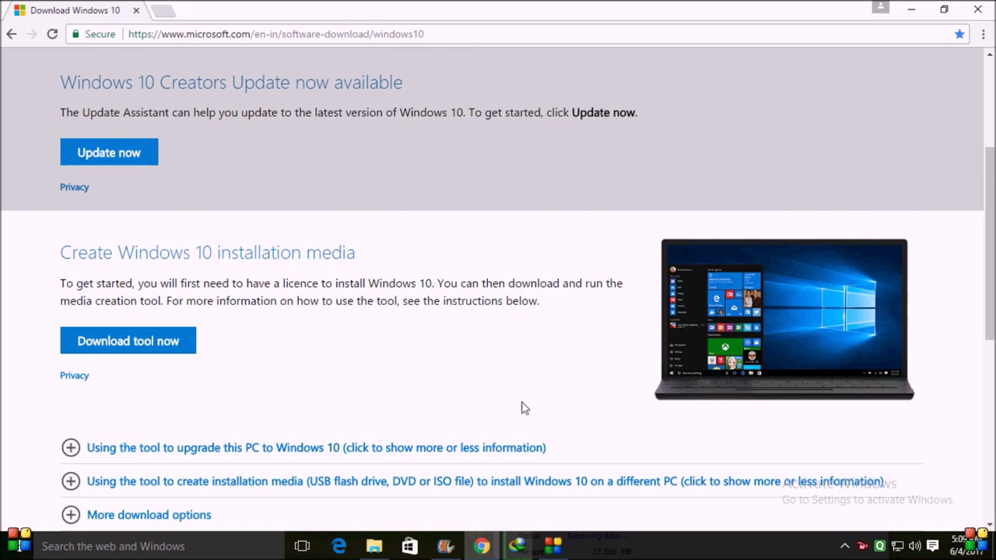
- Launch the downloaded MediaCreationTool application from the Programs folder in Downloads
scroll(521, 406, "down", 1)
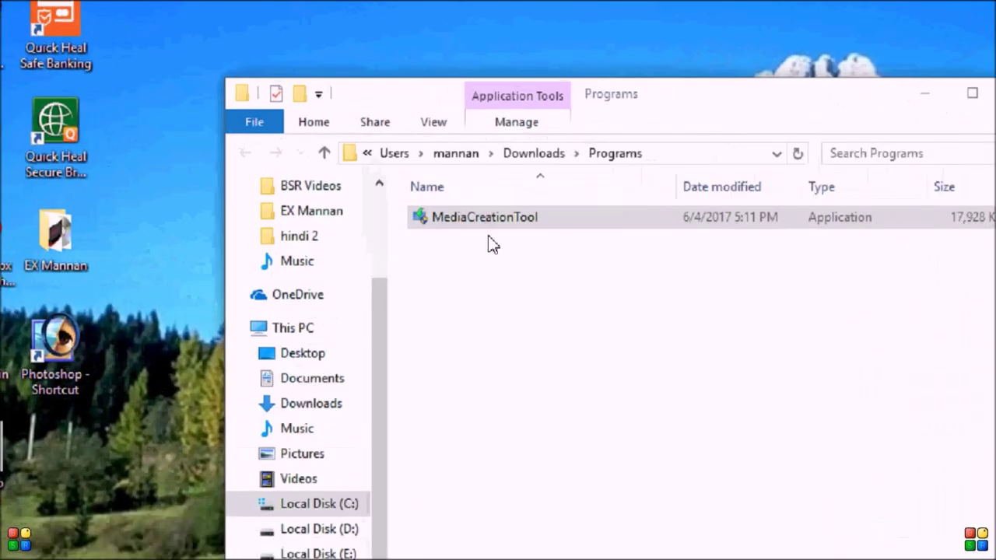
left_click(456, 185)
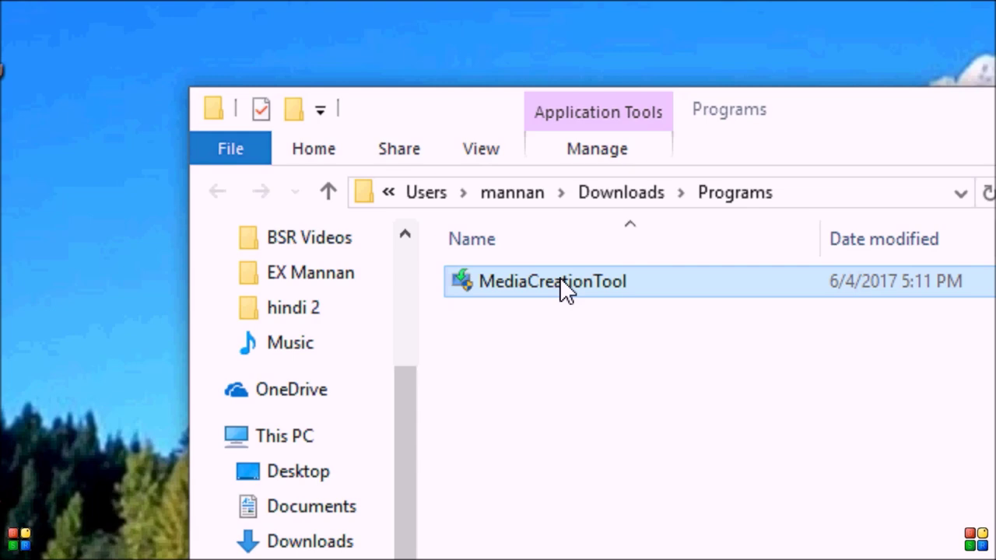
right_click(560, 280)
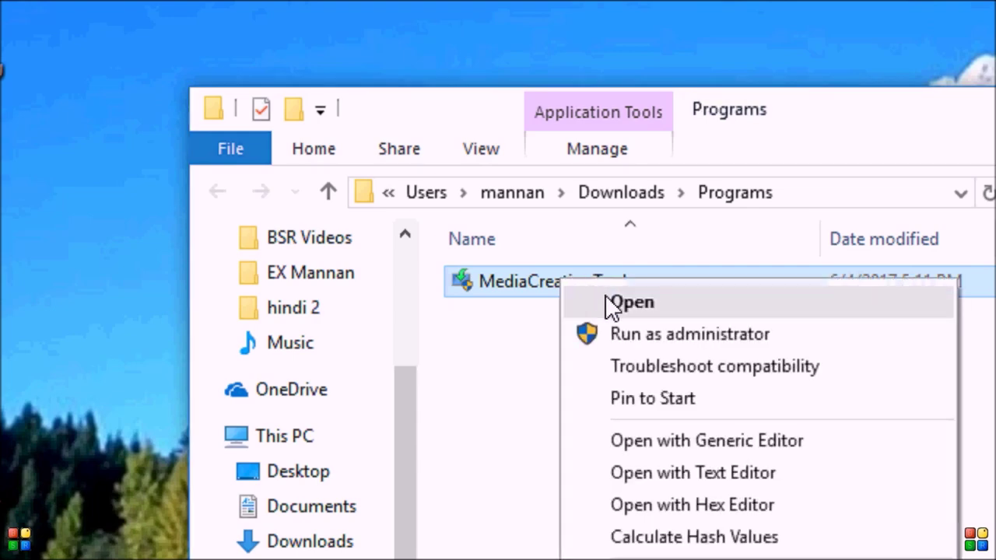
left_click(609, 301)
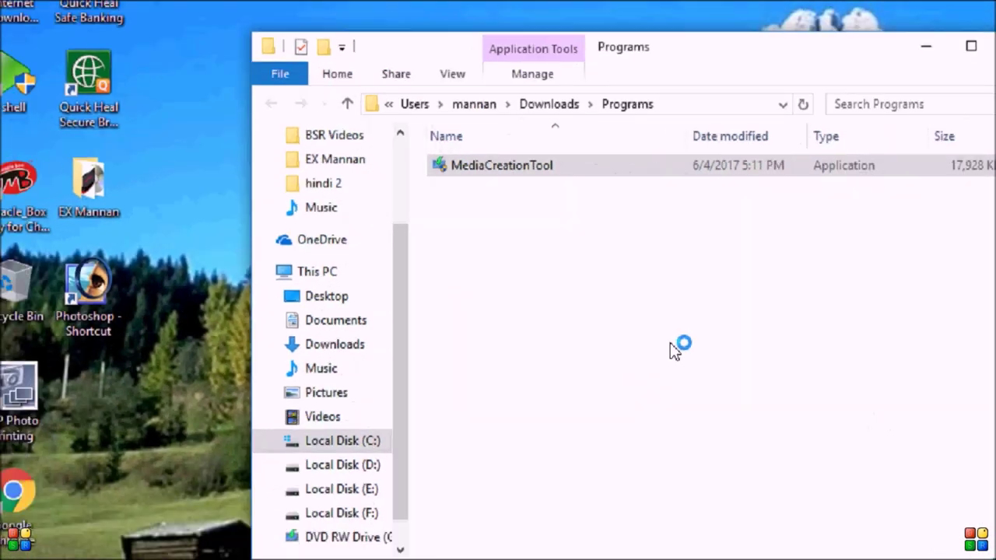
key("alt")
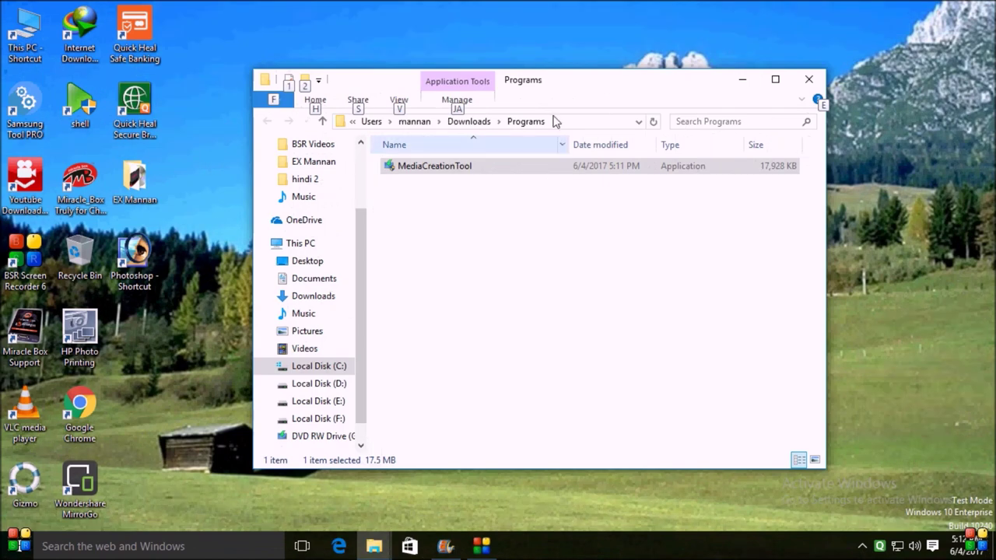
left_click_drag(560, 88, 547, 112)
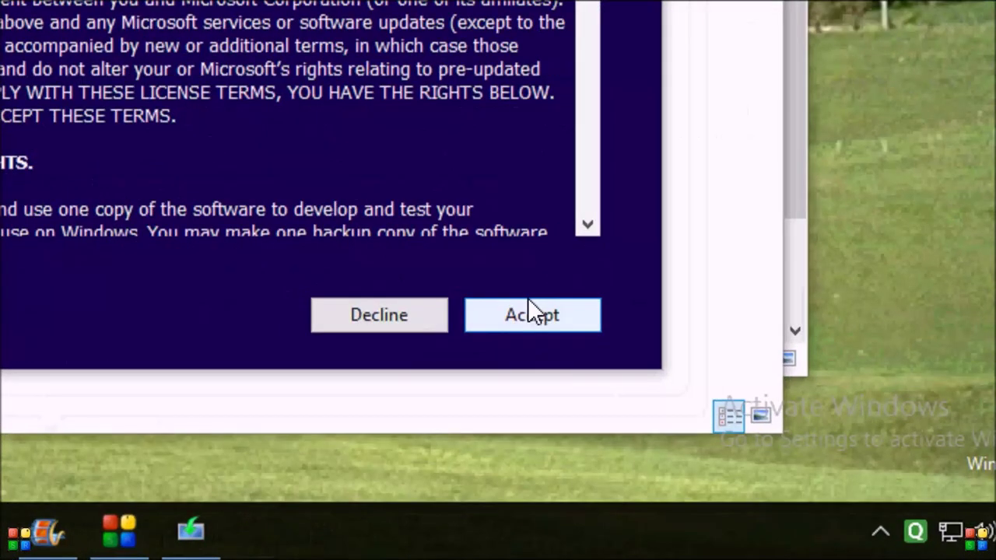
- Accept the Windows 10 Setup licence terms and choose to create installation media instead of upgrading this PC
left_click(529, 315)
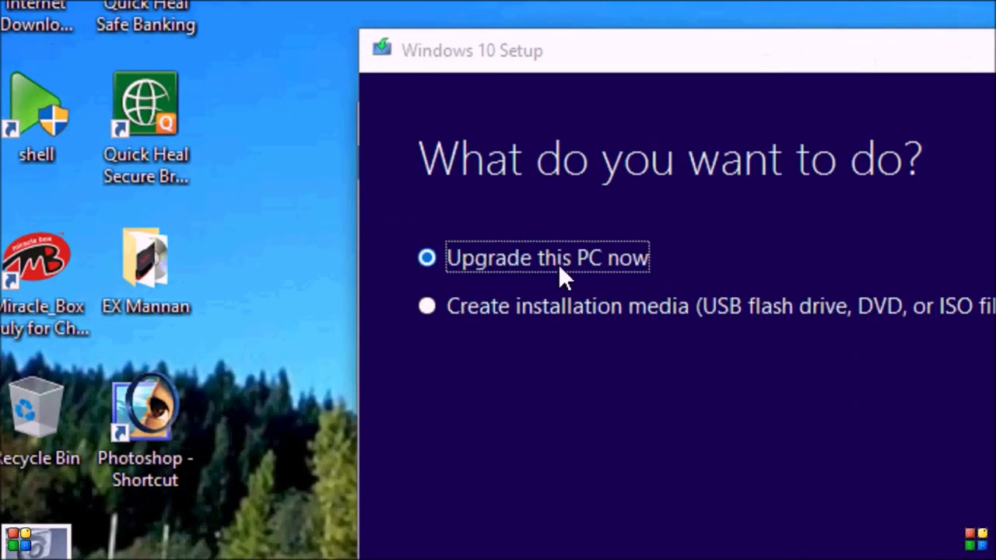
left_click(439, 312)
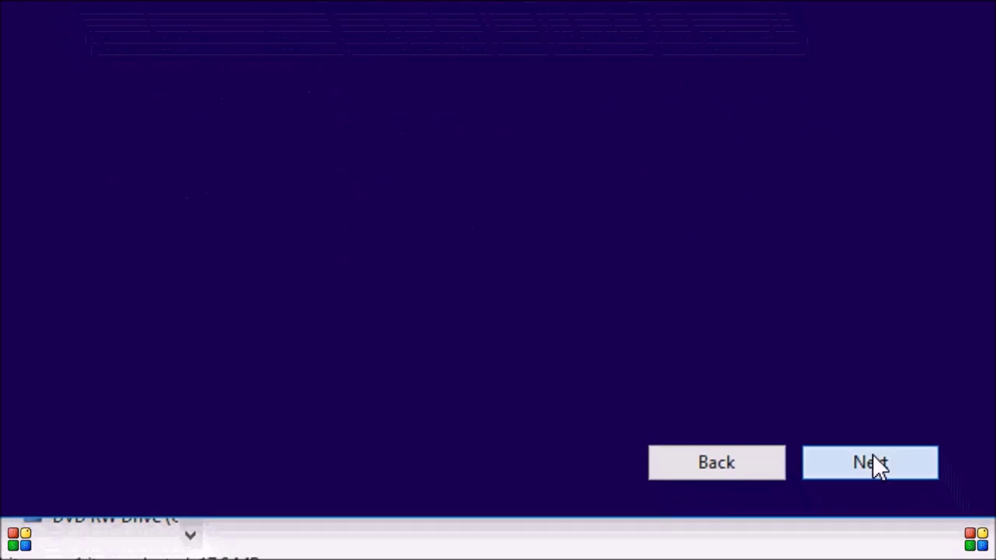
left_click(870, 459)
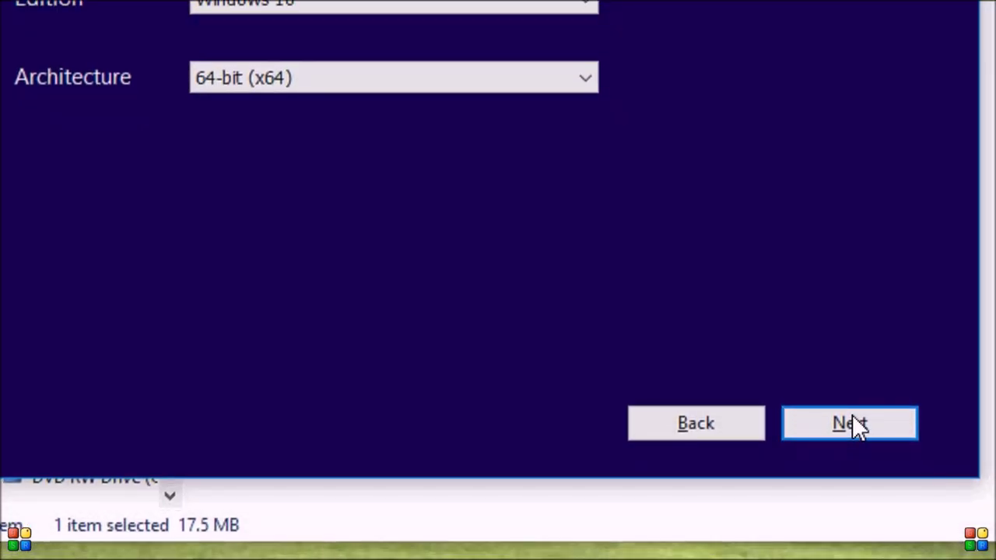
- Keep the Windows 10 64-bit (x64) selection and choose ISO file as the media to use
left_click(852, 420)
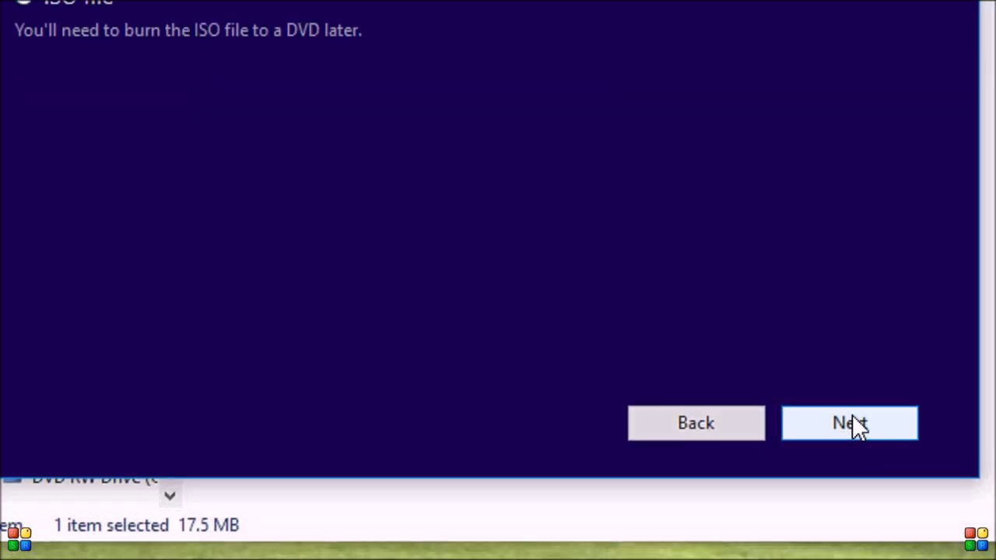
left_click(278, 88)
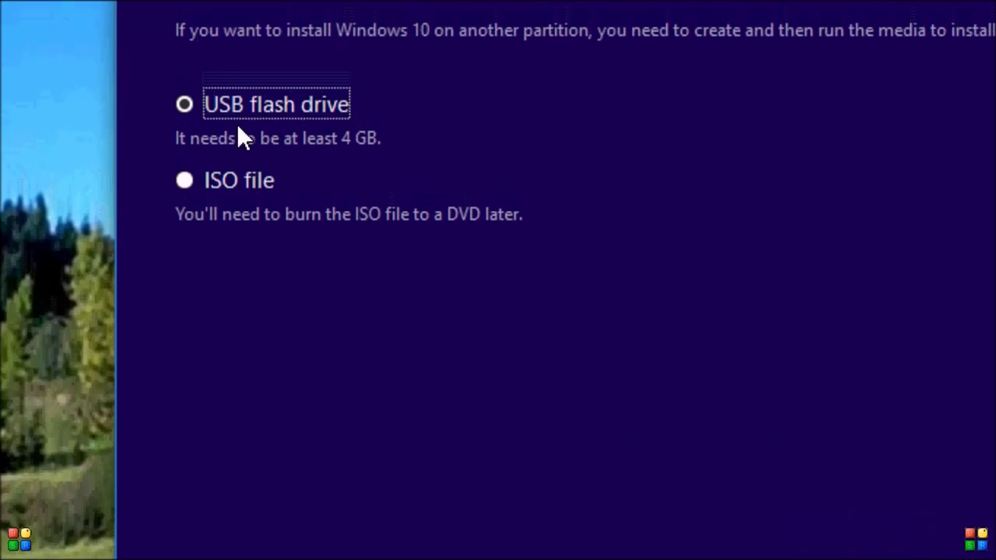
left_click(178, 207)
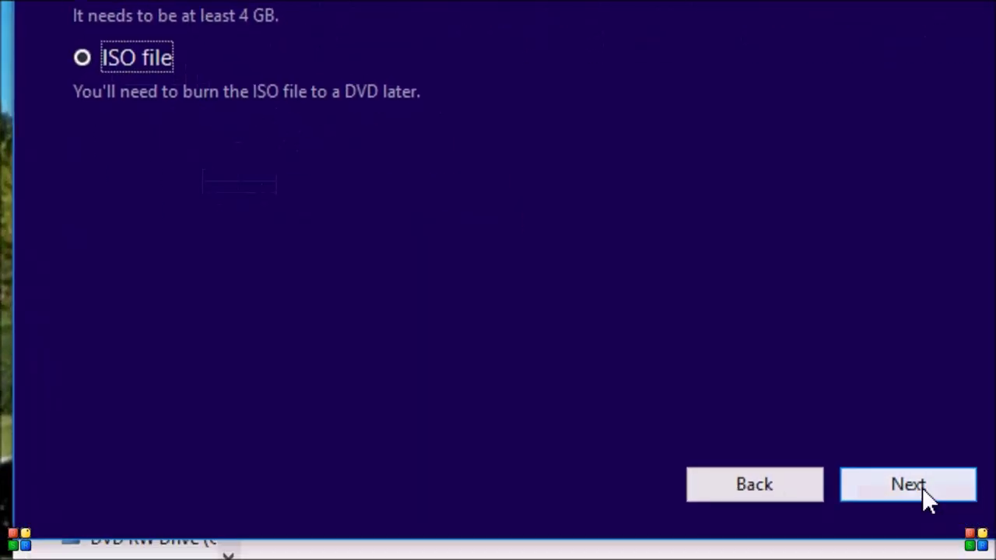
- Save the ISO file to the Desktop under the name Windows
left_click(984, 553)
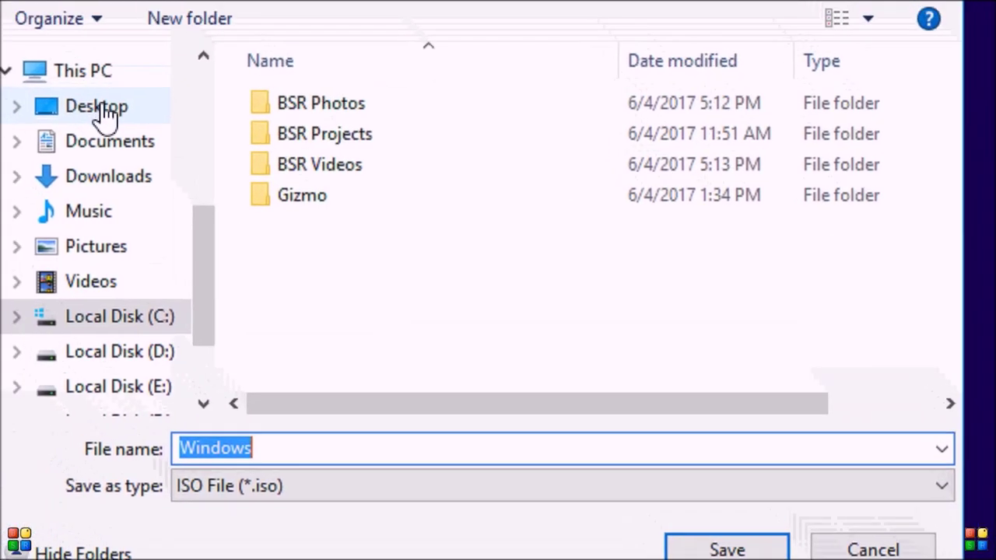
left_click(104, 115)
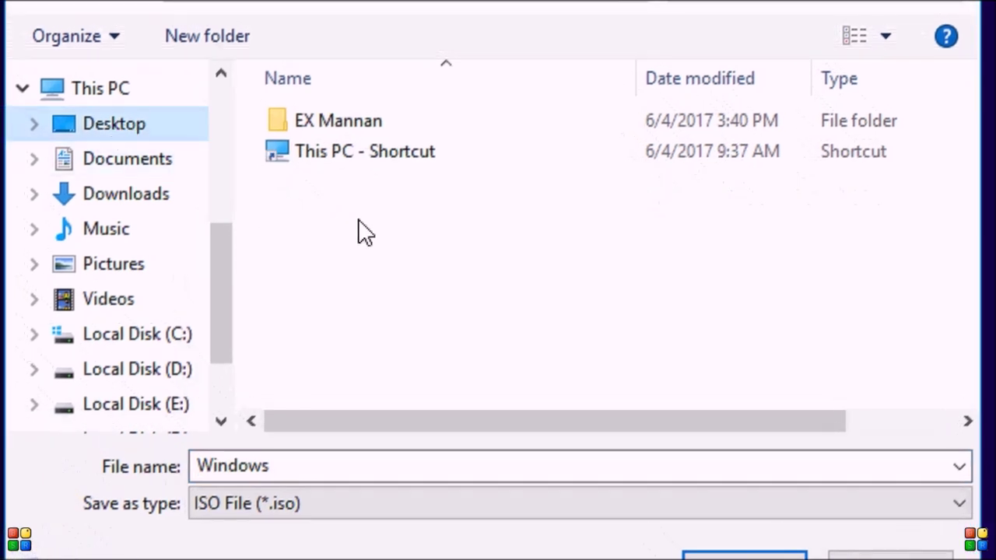
left_click(771, 477)
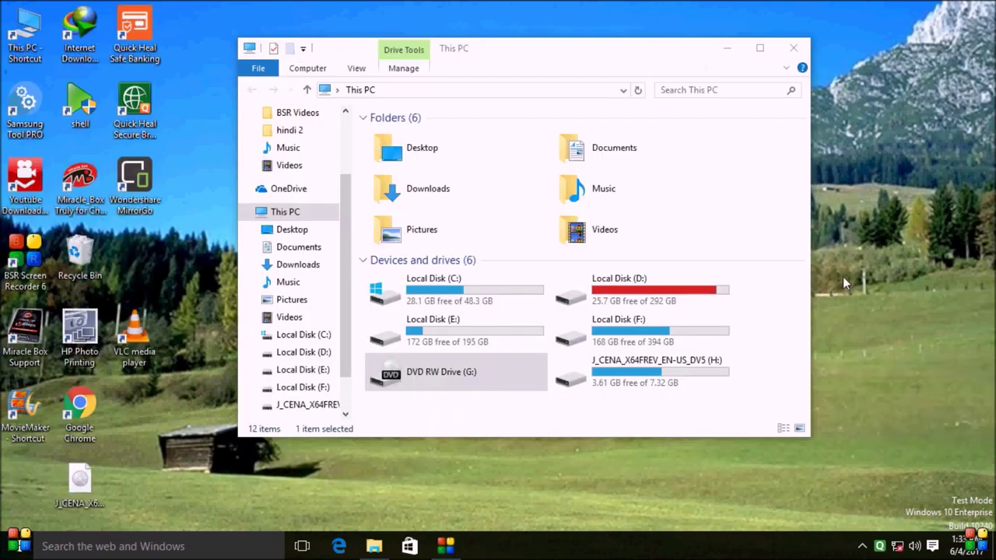
- Open the inserted Windows disc in DVD RW Drive (G:) and examine its installation files
right_click(843, 276)
left_click(868, 320)
left_click(502, 56)
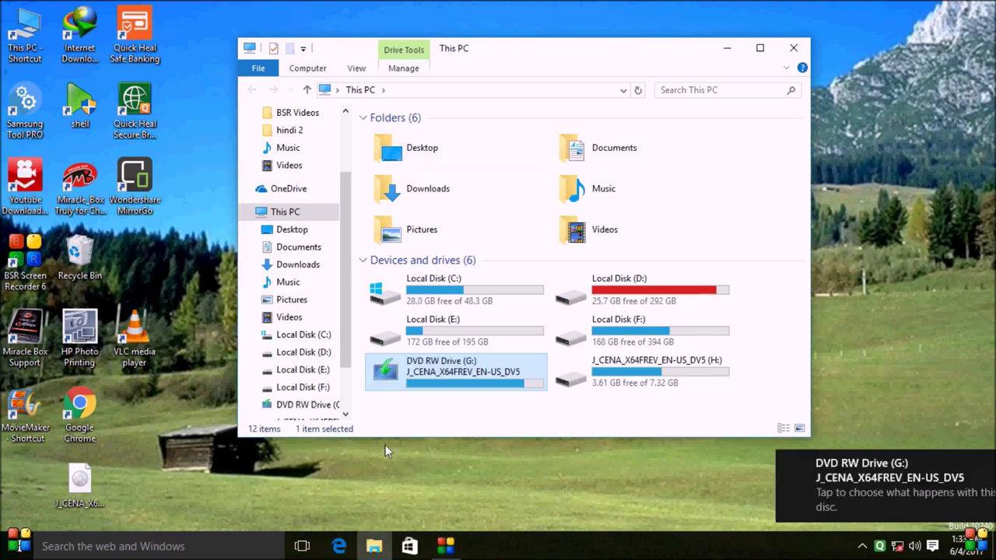
right_click(434, 376)
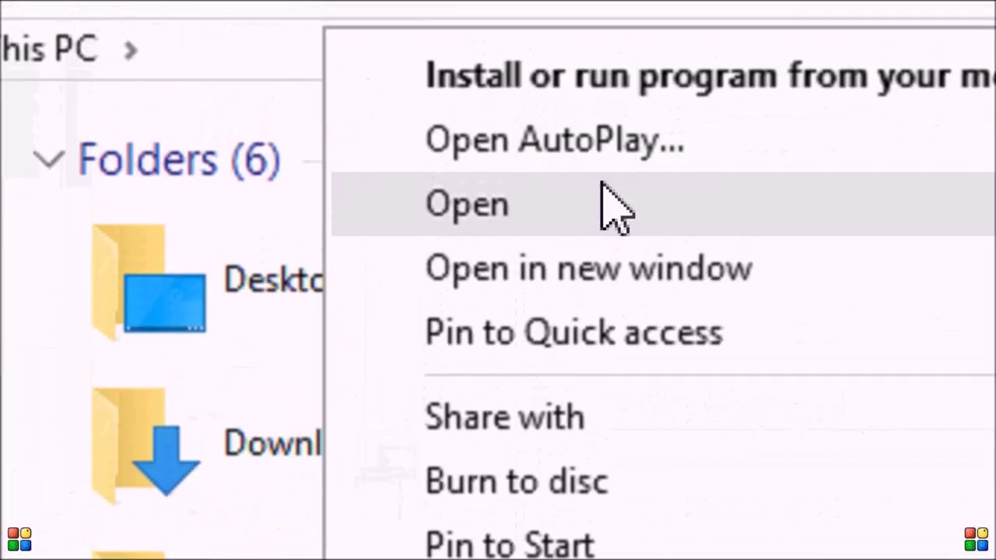
left_click(600, 76)
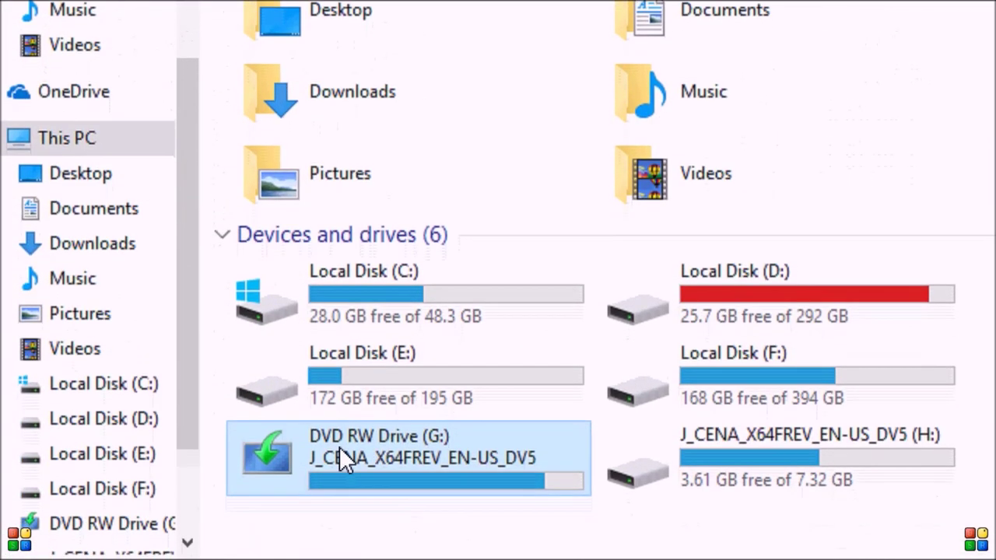
right_click(339, 460)
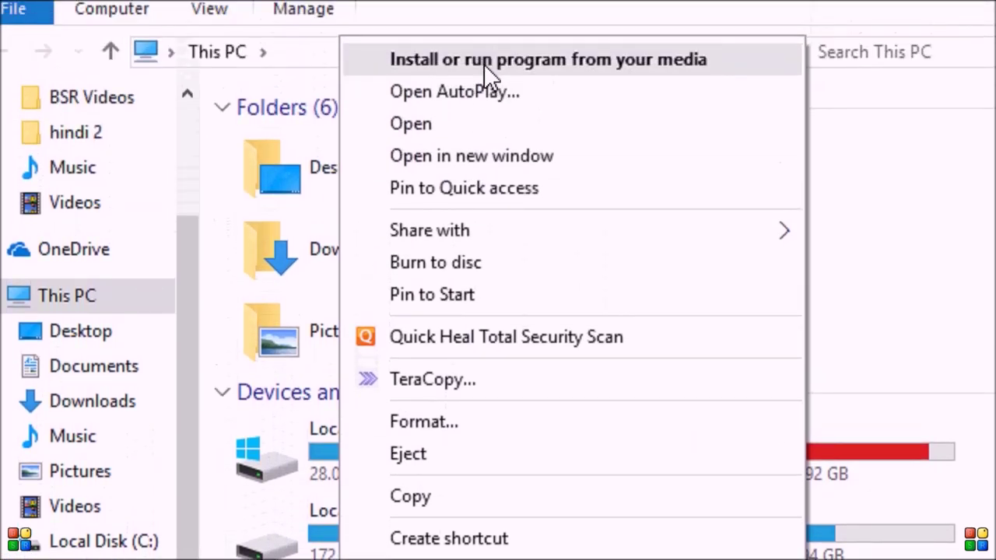
left_click(458, 65)
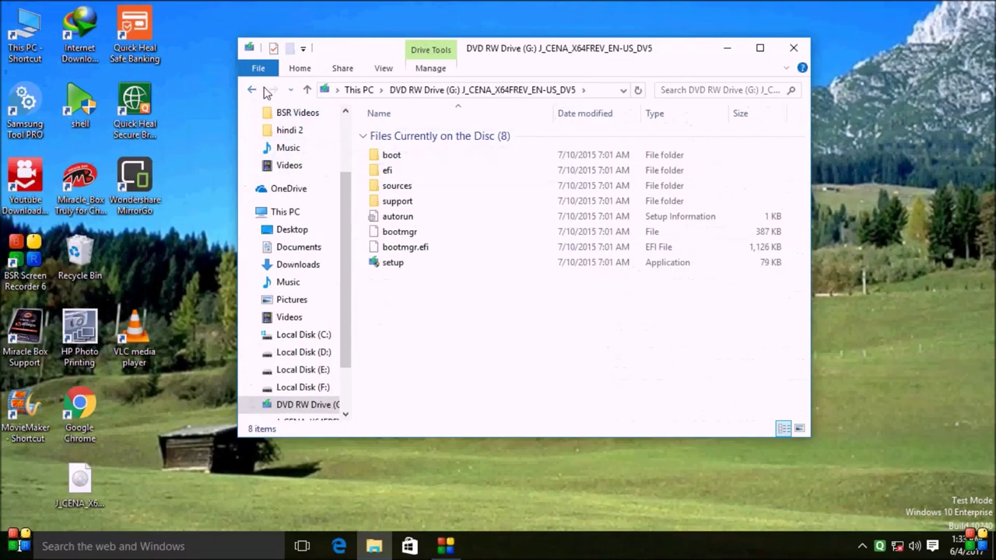
- Return from the disc's contents to This PC and close the File Explorer window
left_click(252, 90)
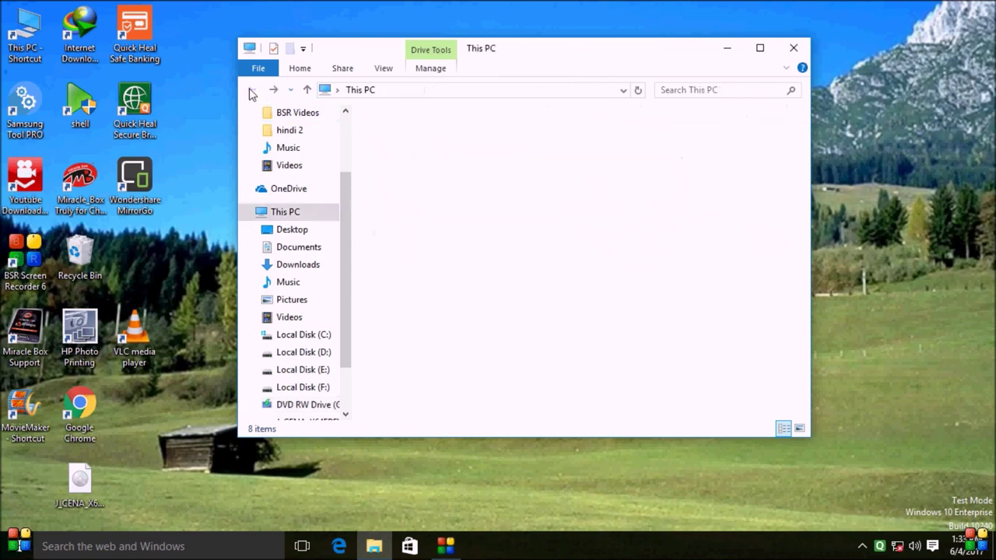
key("alt")
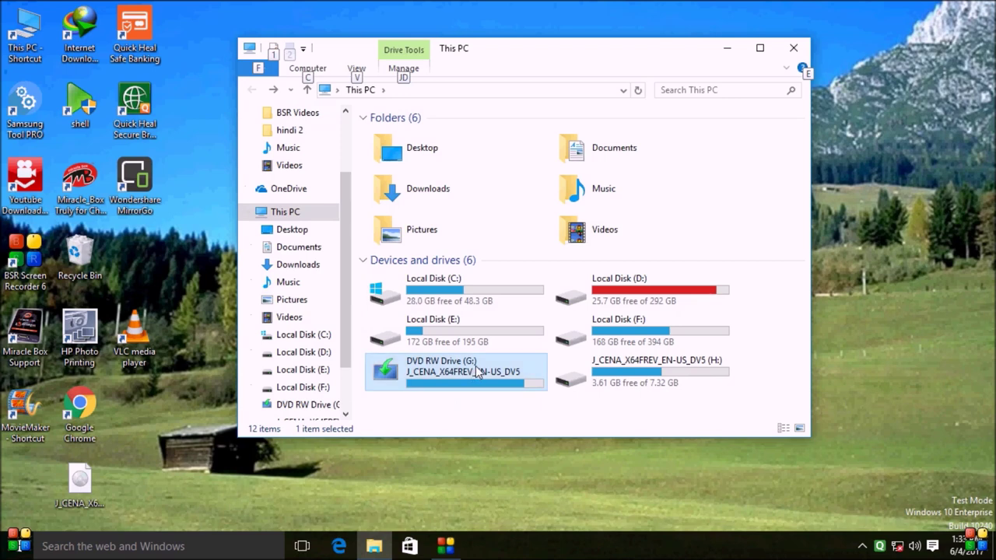
left_click(796, 53)
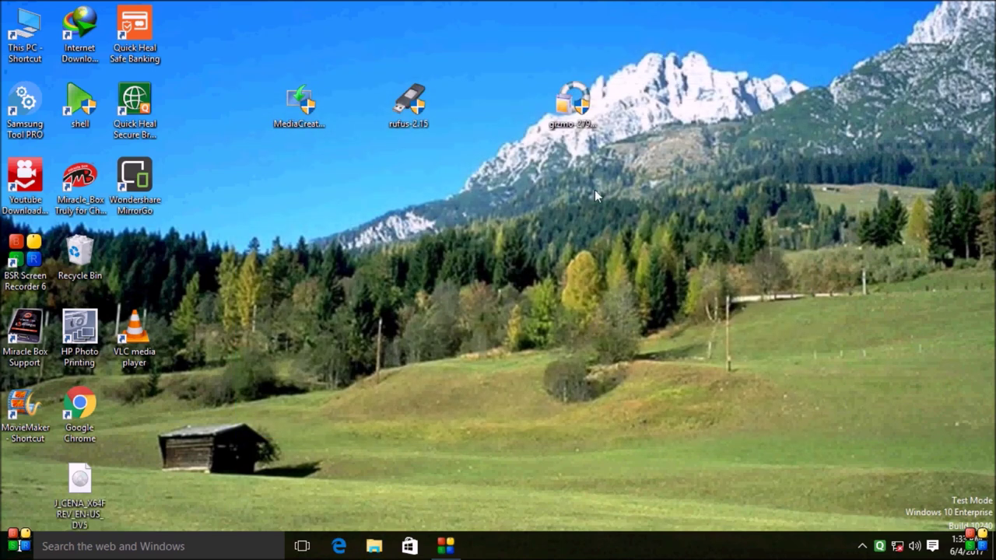
- Move the gizmo-279-setup installer to the middle of the desktop and open it
left_click_drag(572, 116, 457, 342)
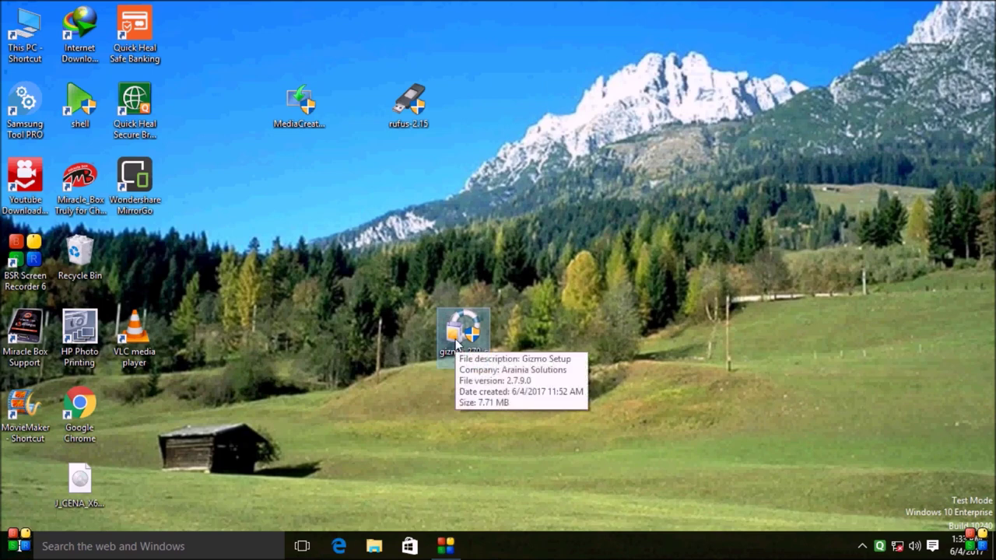
right_click(456, 342)
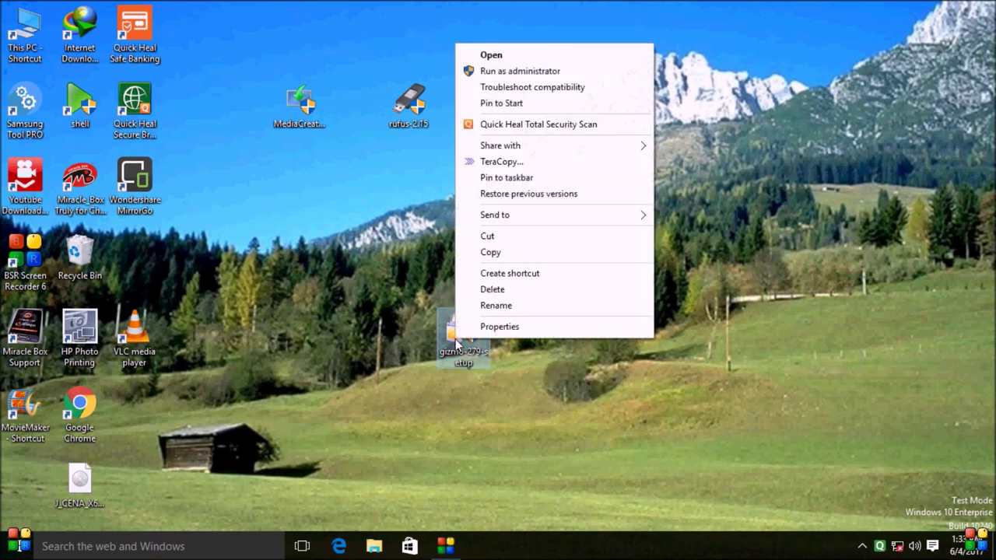
left_click(491, 55)
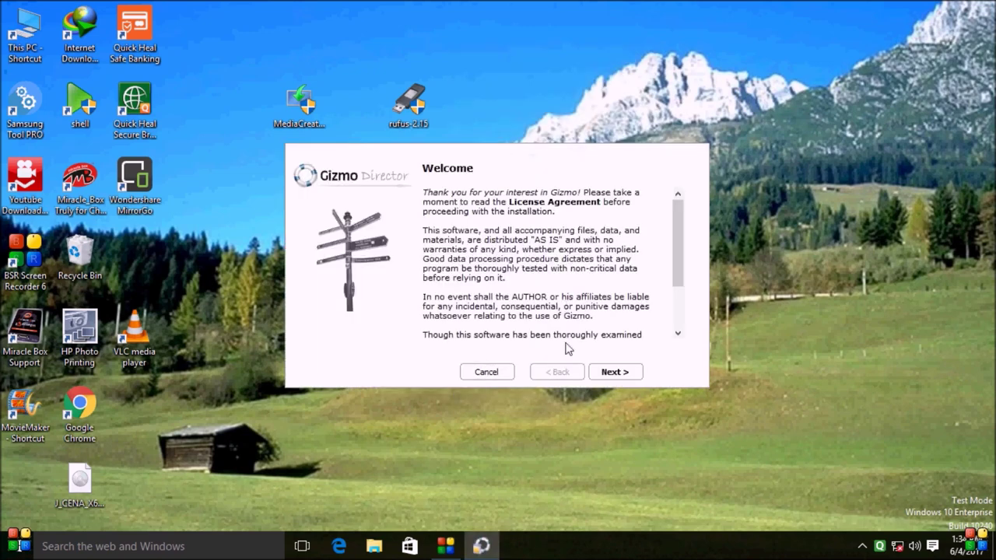
- Install Gizmo by going through the setup wizard, close the finished installer and dismiss the Gizmo toolbar
left_click(614, 372)
left_click(614, 372)
left_click(614, 372)
left_click(614, 372)
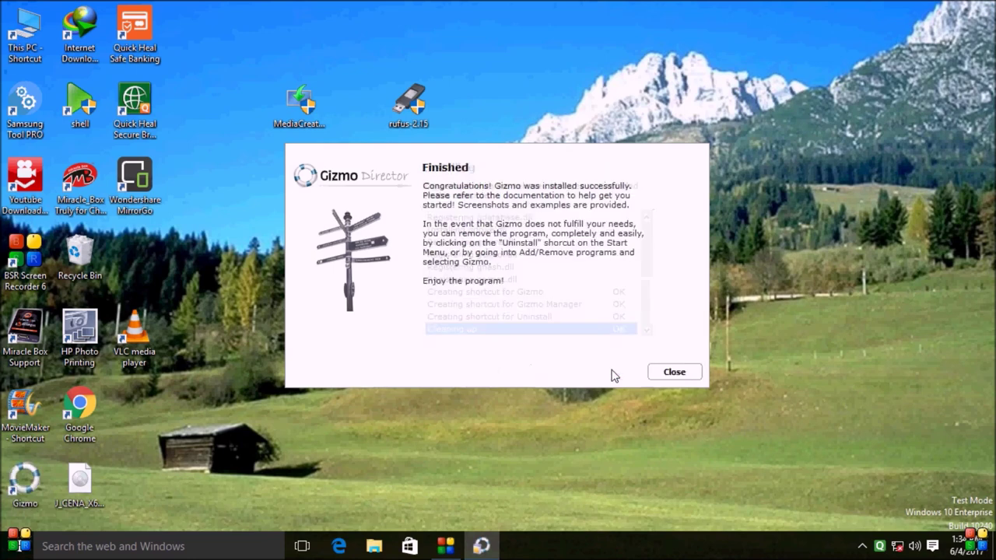
left_click(674, 372)
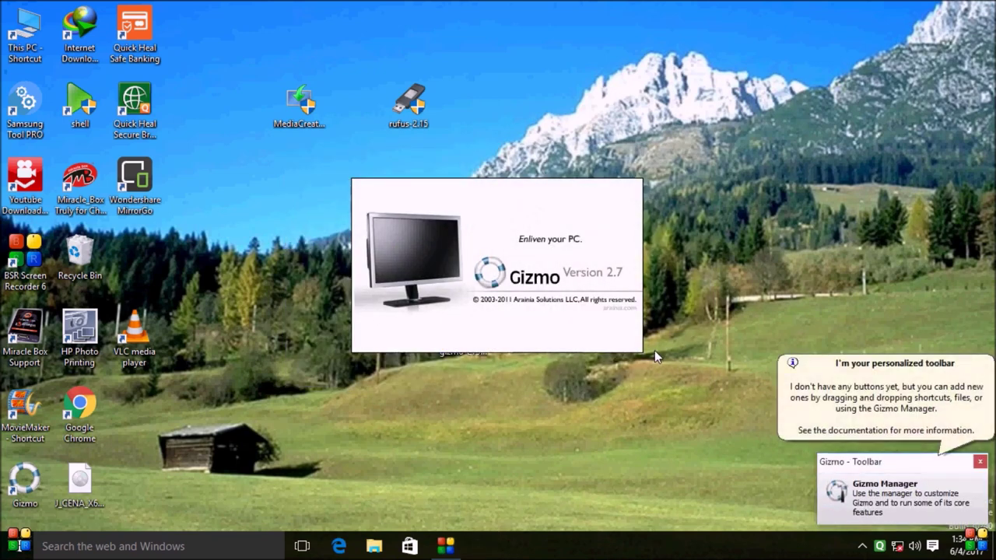
left_click(979, 464)
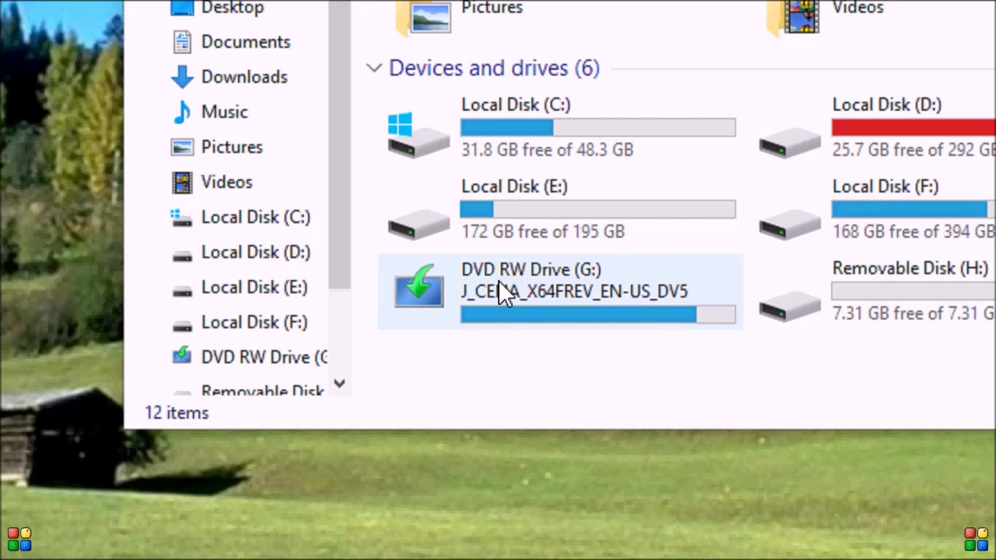
- Start the Create ISO from Disc command for DVD RW Drive (G:) in This PC
left_click(498, 282)
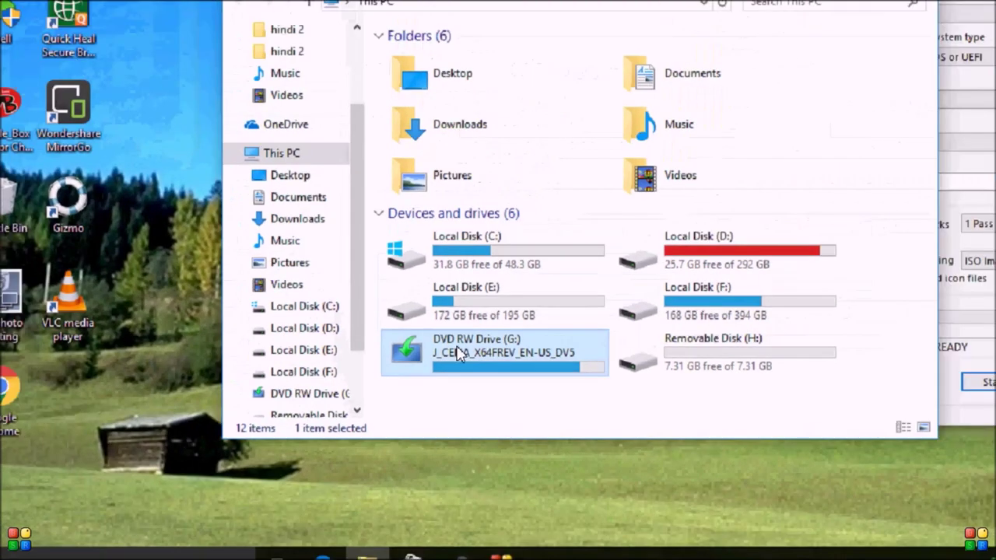
key("alt")
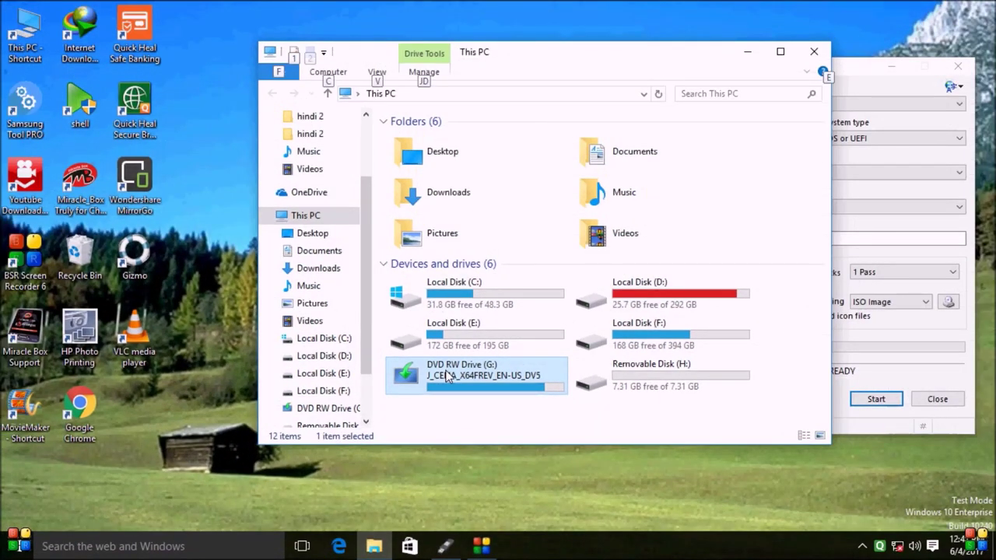
right_click(448, 376)
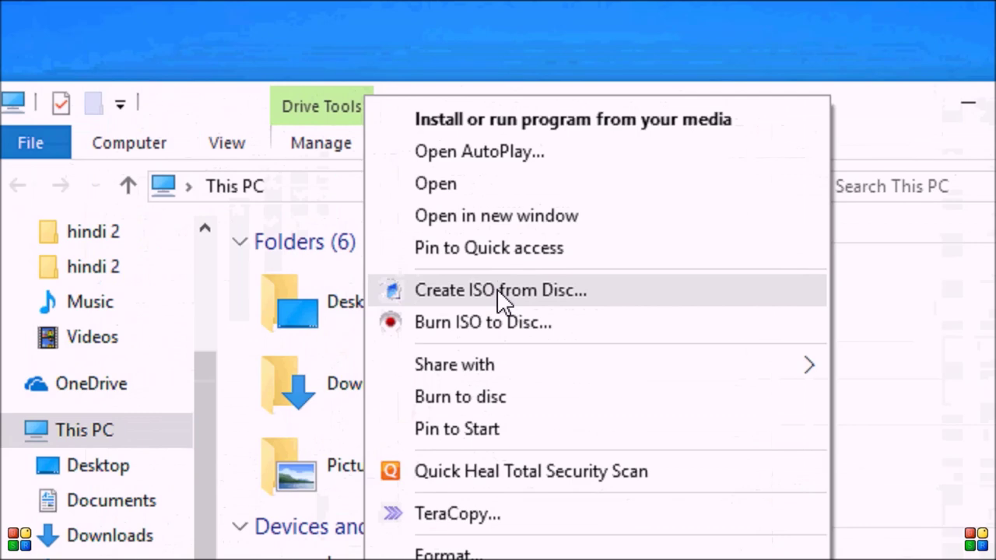
left_click(498, 290)
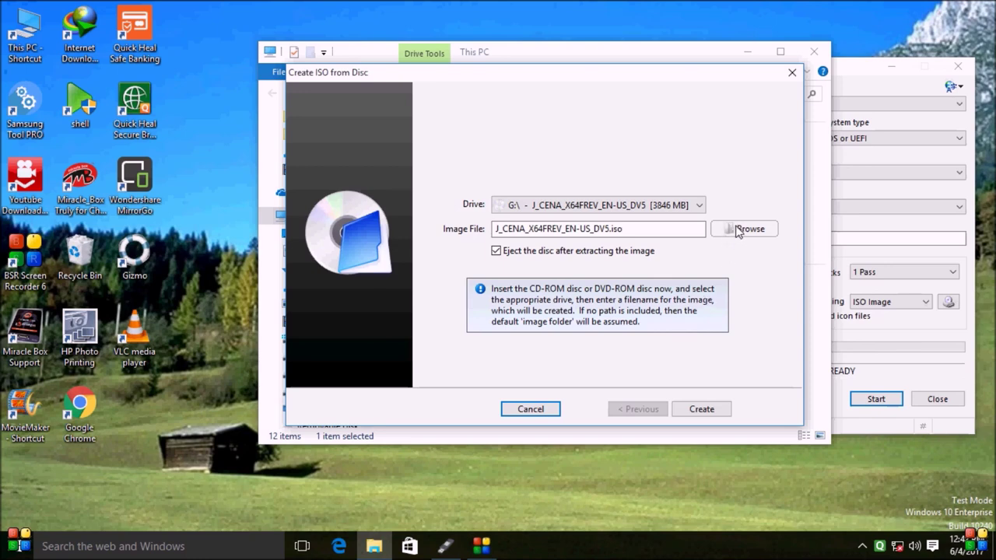
- Set the image file's save location to the Desktop, keeping the name J_CENA_X64FREV_EN-US_DV5 as an ISO image
left_click(745, 233)
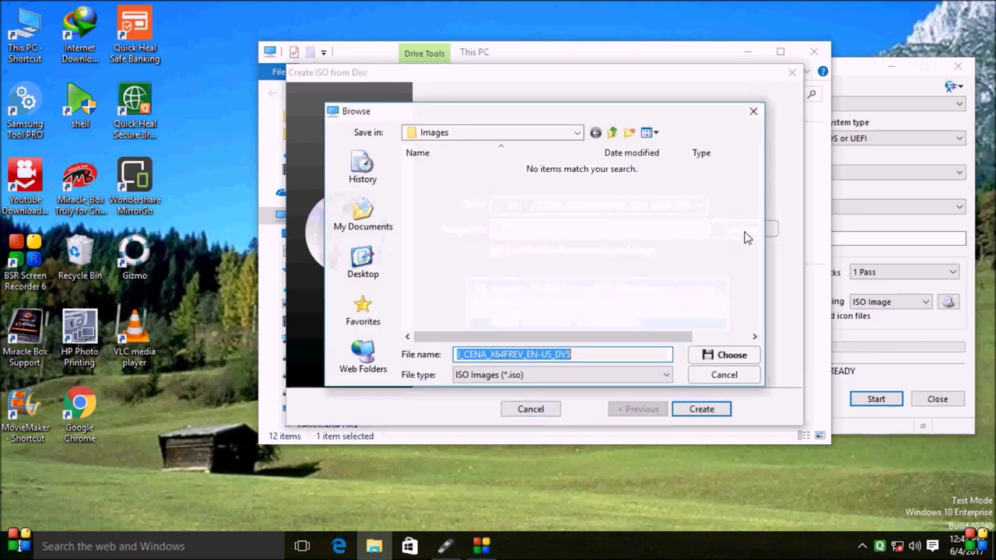
left_click(559, 139)
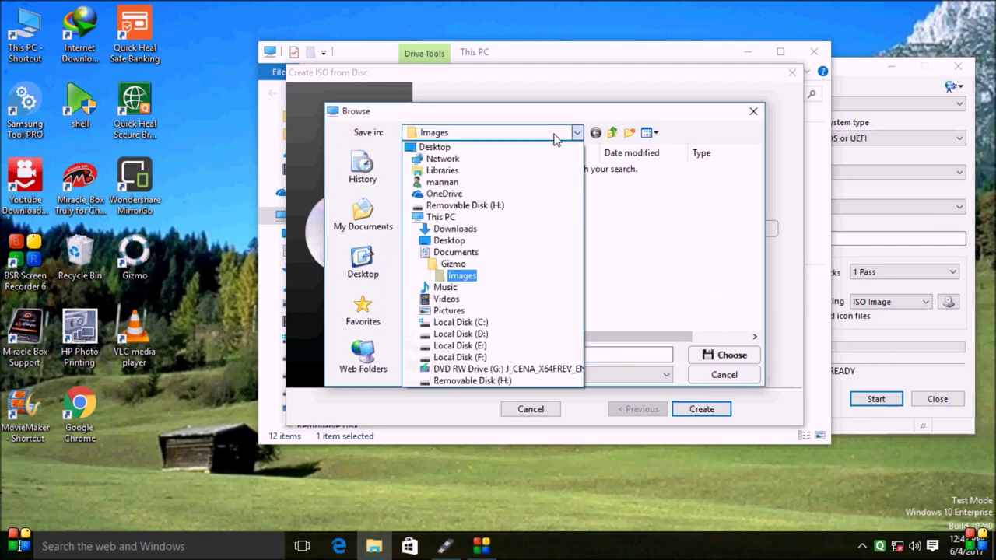
left_click(449, 148)
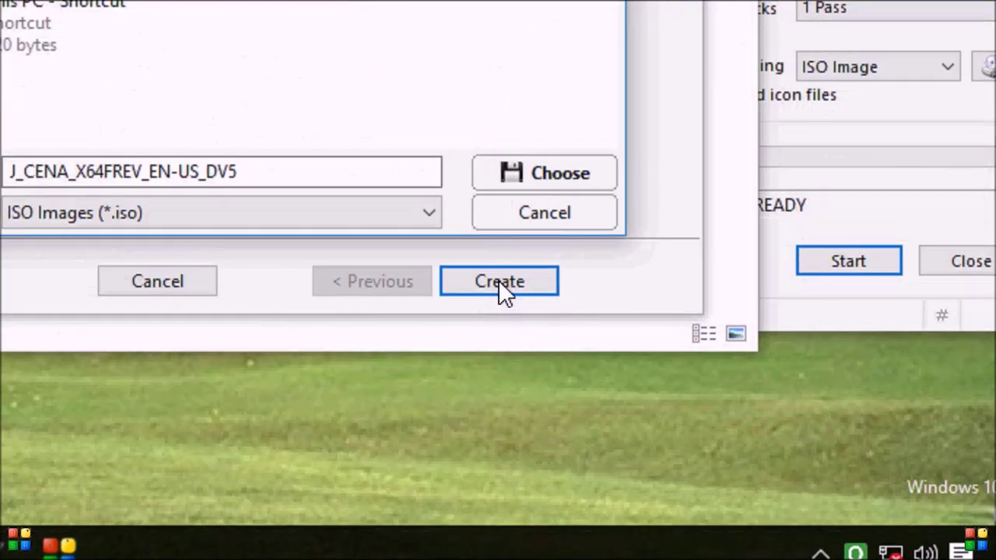
left_click(542, 172)
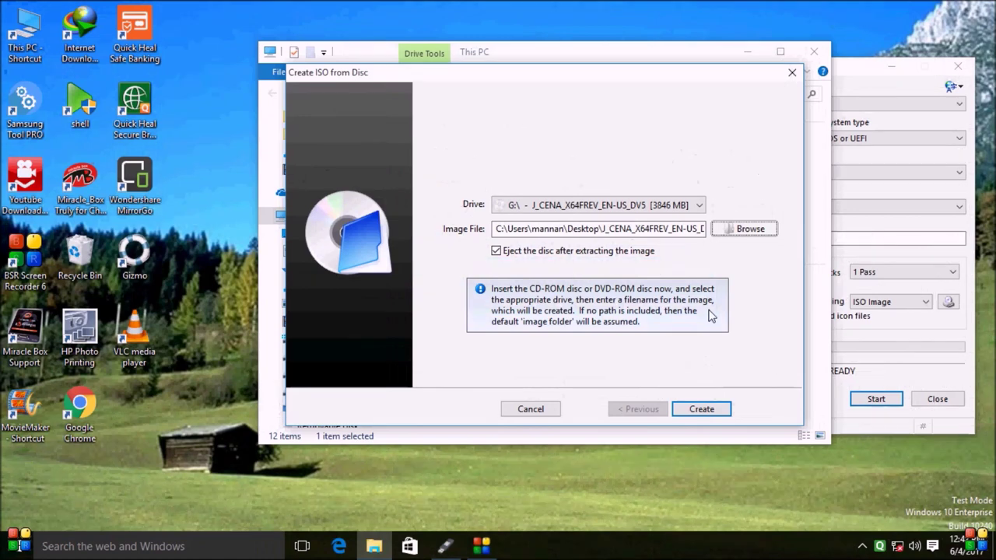
- Reconfirm the Desktop as the destination of the image file and create the ISO from the disc
left_click(751, 229)
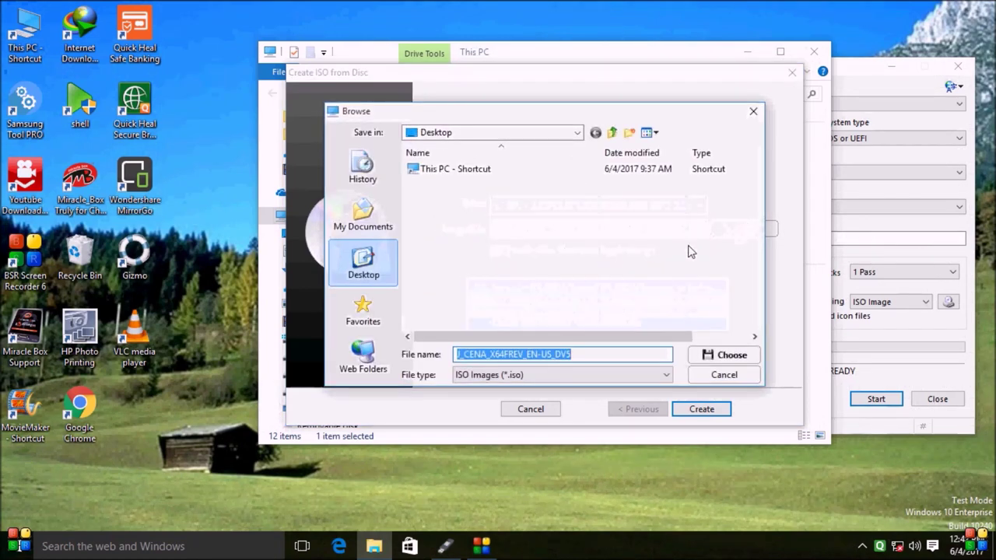
left_click(722, 355)
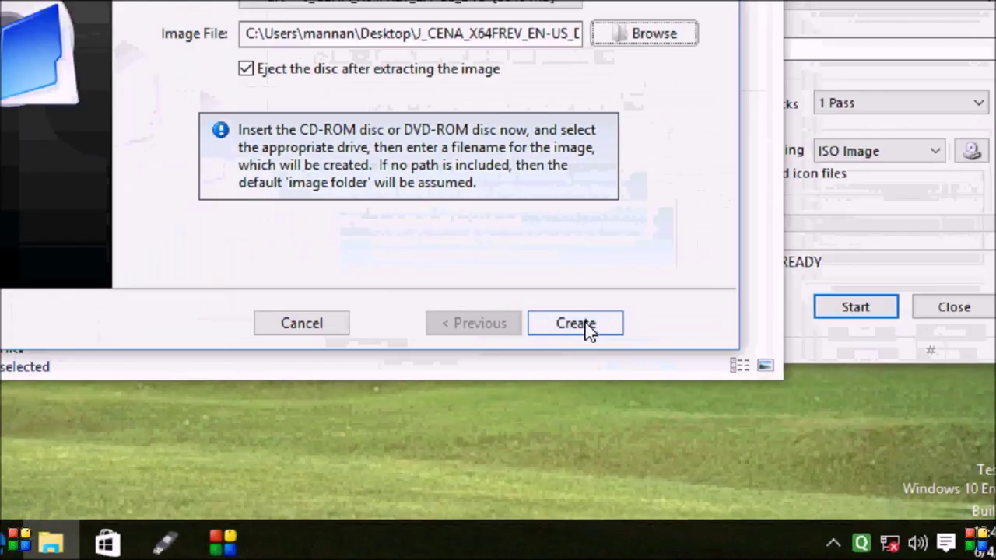
left_click(705, 413)
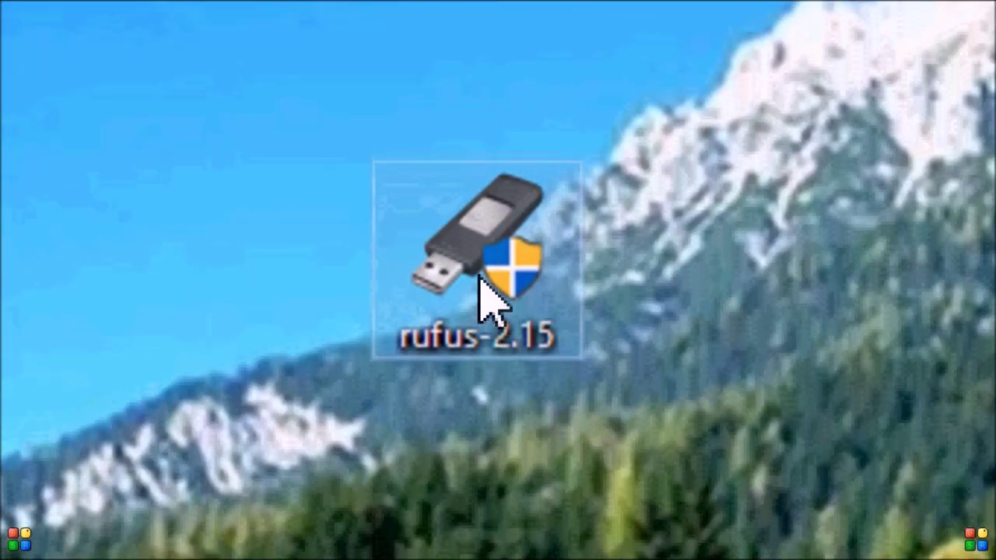
- Open the rufus-2.15 application from the desktop and shift its window slightly
left_click_drag(490, 256, 498, 369)
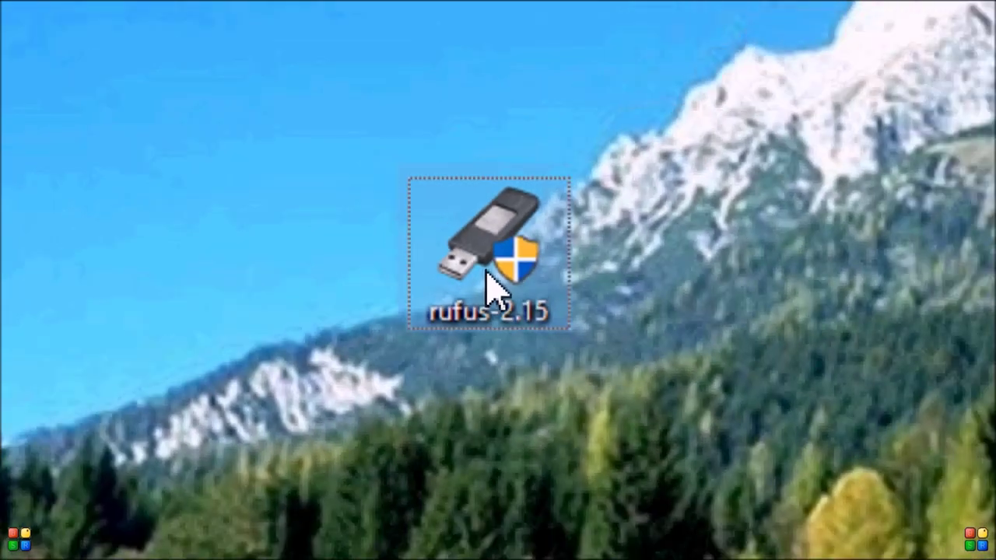
mouse_move(491, 256)
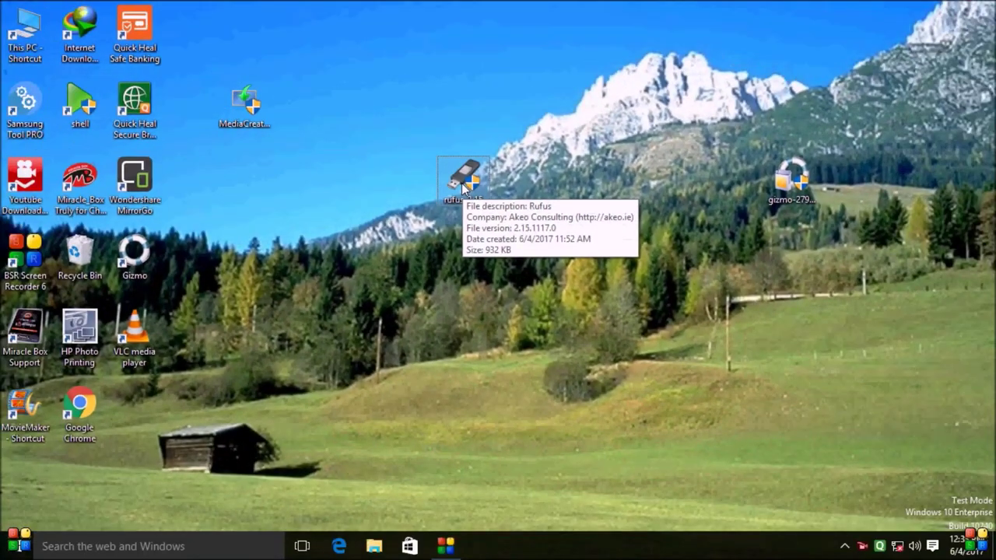
right_click(465, 187)
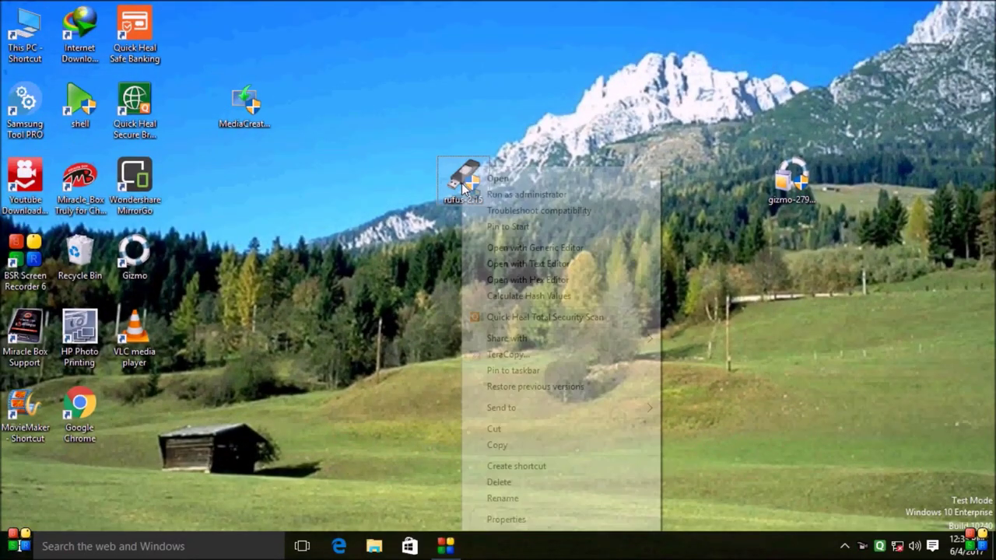
left_click(488, 177)
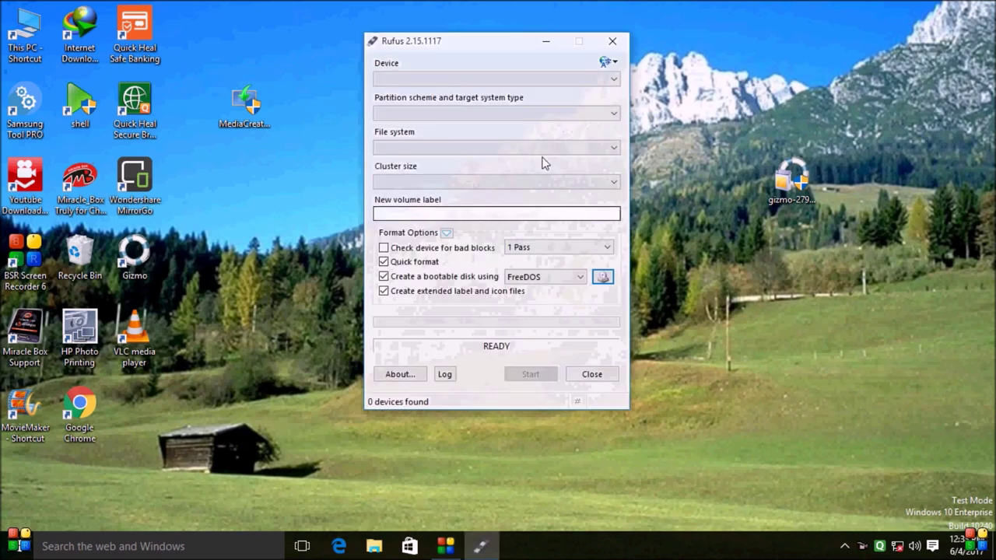
left_click_drag(503, 44, 515, 57)
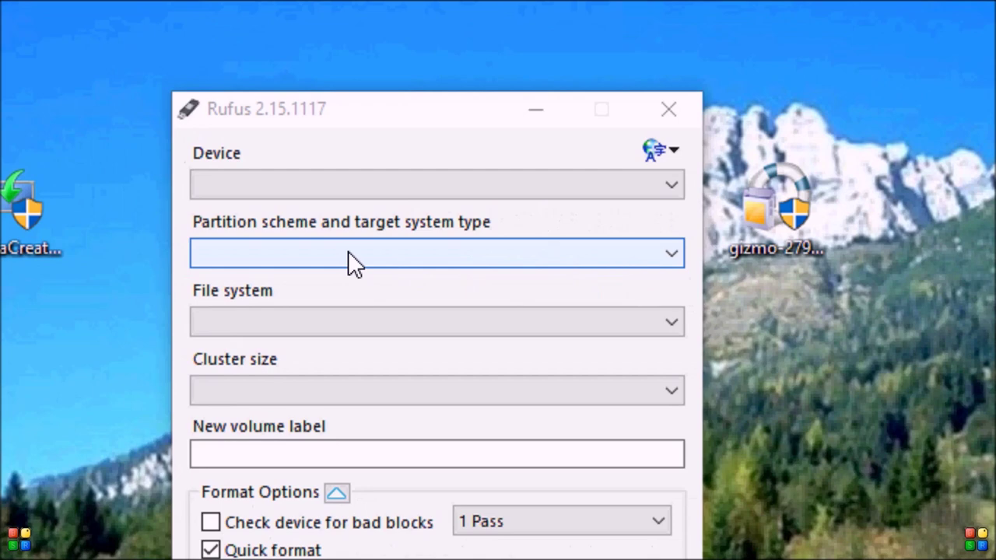
left_click(348, 250)
left_click(362, 318)
left_click(380, 397)
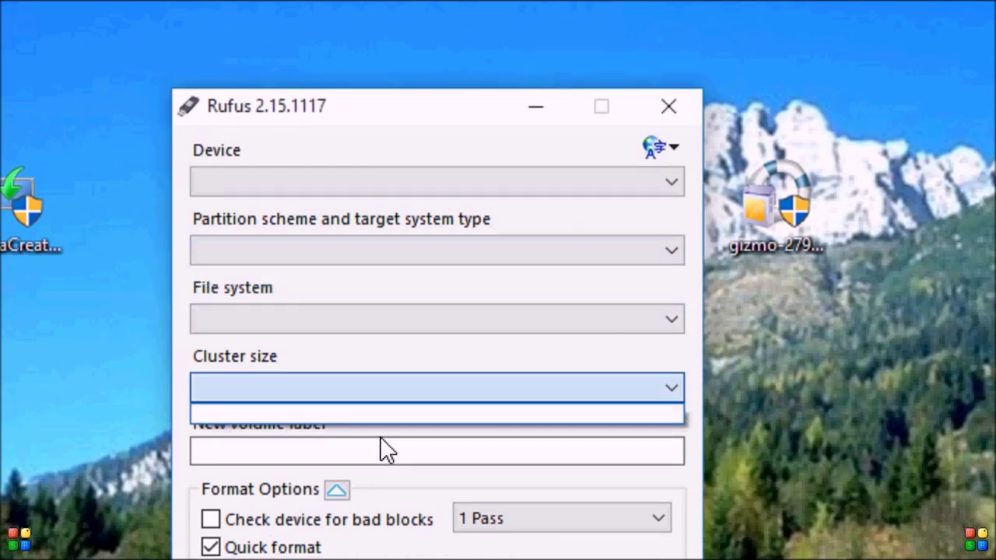
left_click(382, 440)
left_click(382, 442)
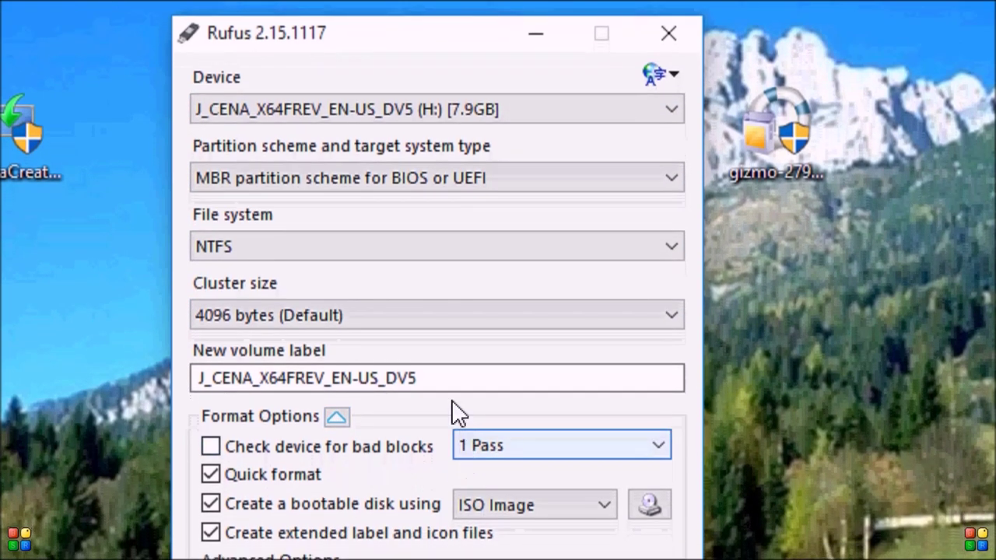
- Set the cluster size to 64 kilobytes and choose ISO Image as the method for creating the bootable disk
left_click(379, 320)
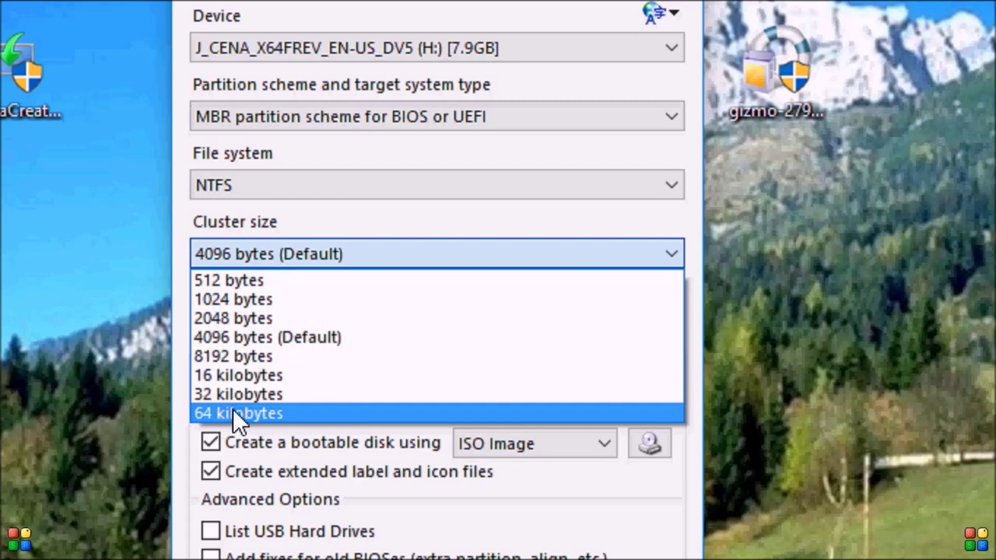
left_click(233, 412)
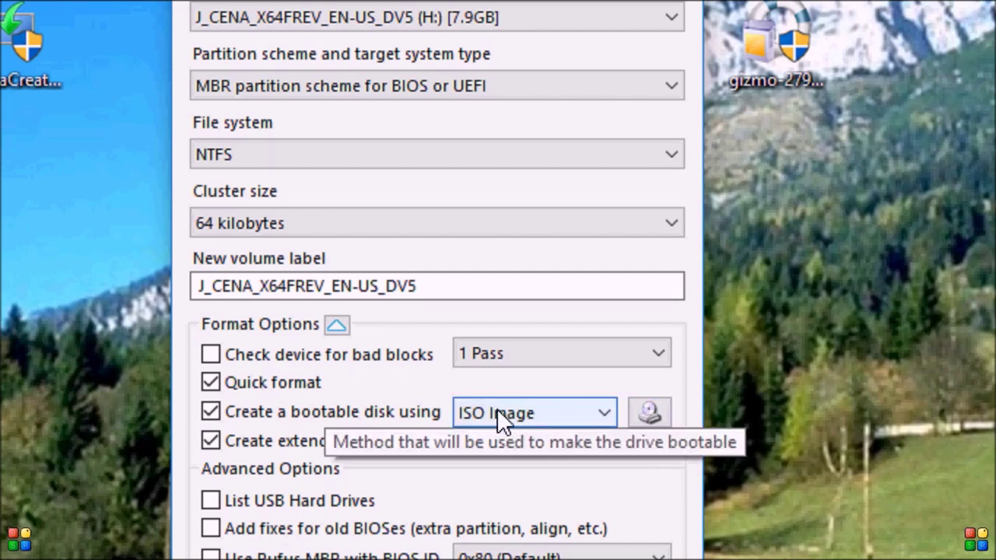
left_click(591, 413)
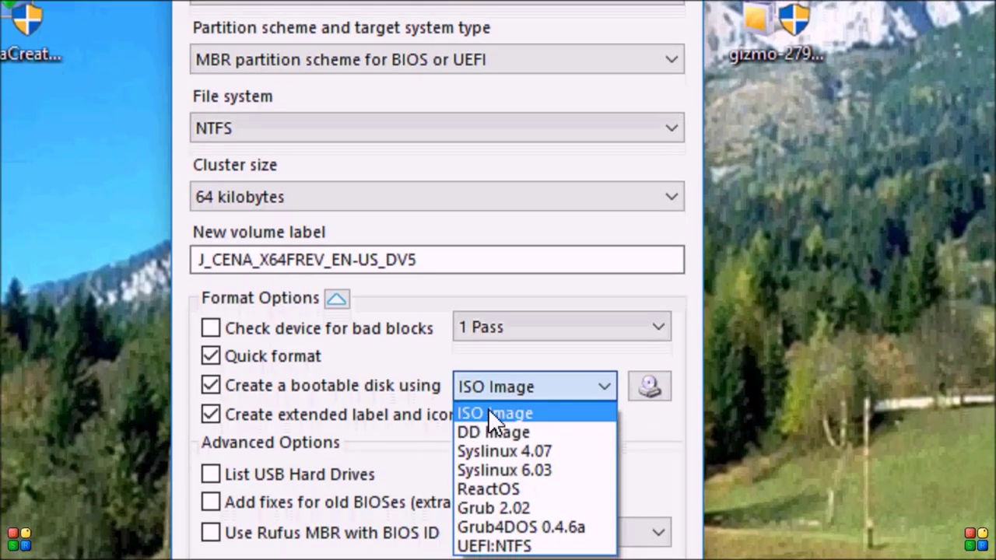
left_click(489, 410)
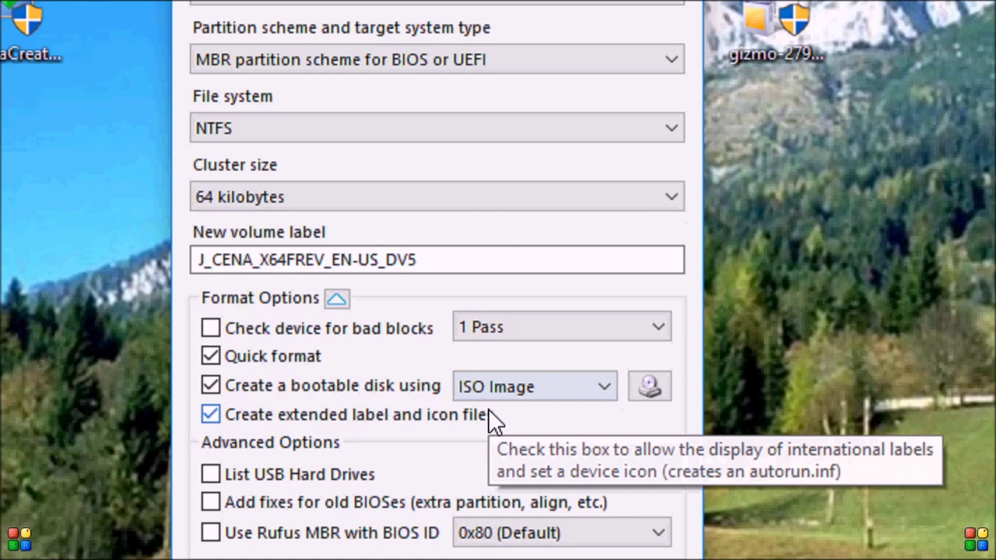
- Load the J_CENA_X64FREV_EN-US_DV5 image from the Desktop and start writing it to the USB drive (H:), accepting the data erasure
left_click(649, 387)
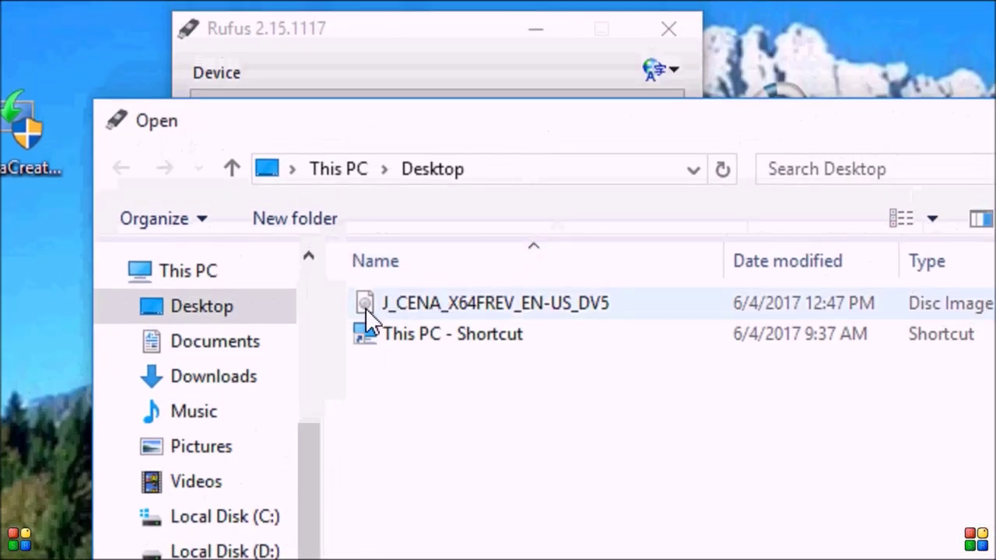
left_click(393, 297)
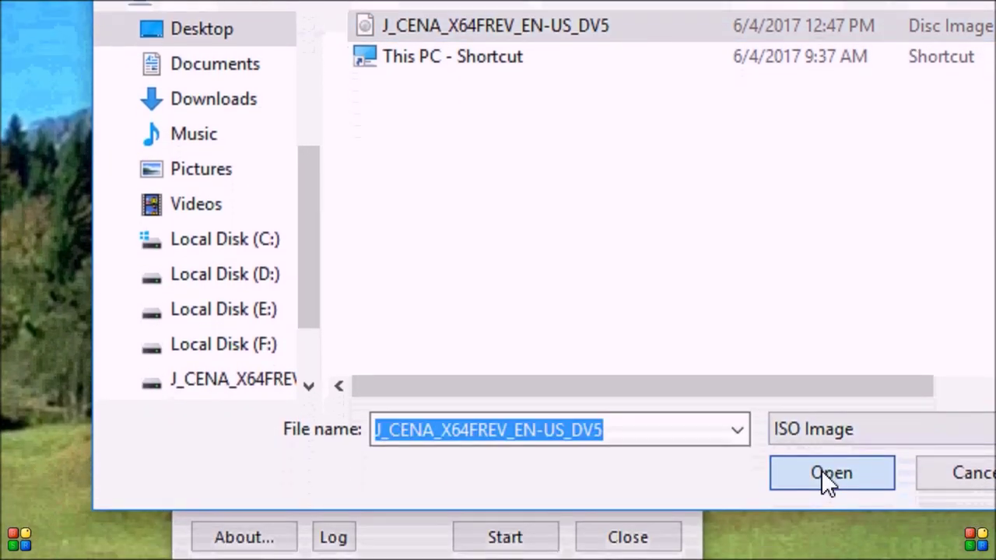
left_click(823, 474)
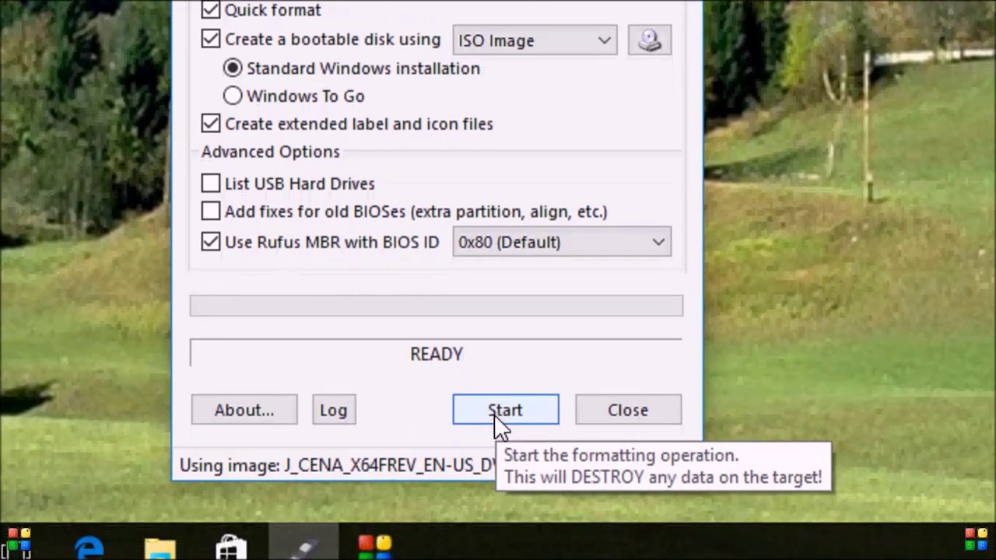
left_click(495, 413)
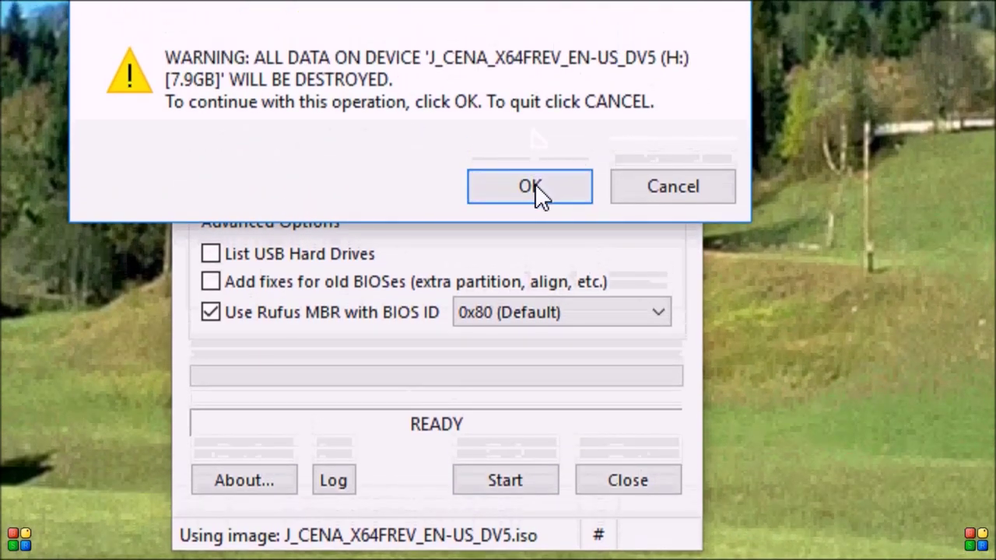
left_click(530, 116)
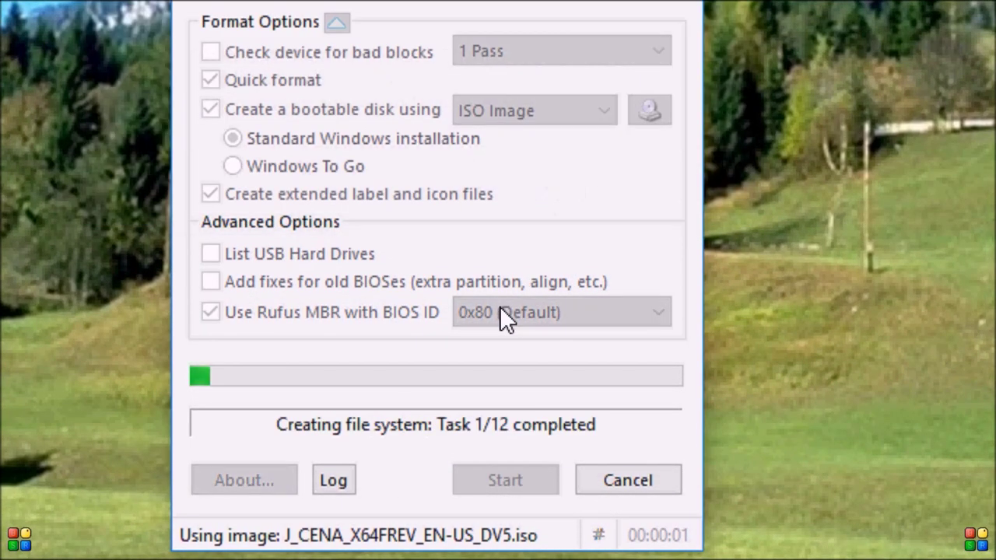